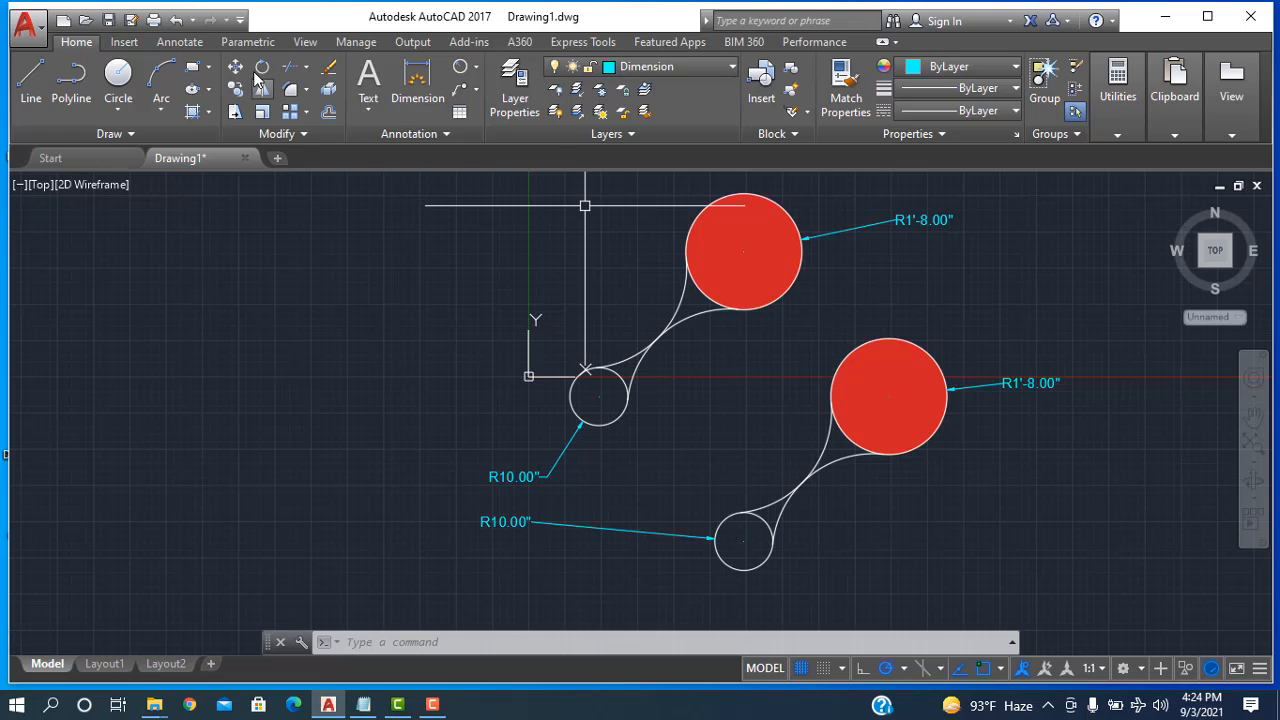
Create a new drawing and set its length units to Engineering with 0'-0.00" precision.
left_click(278, 158)
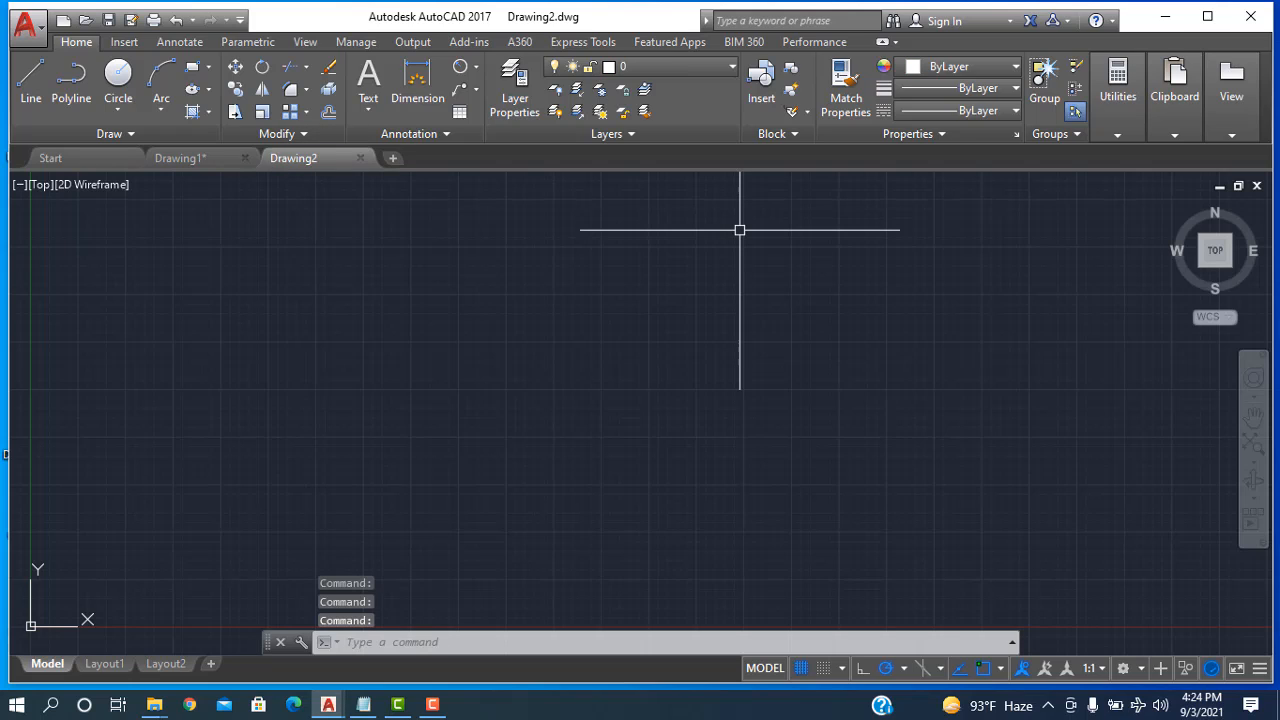
type("u")
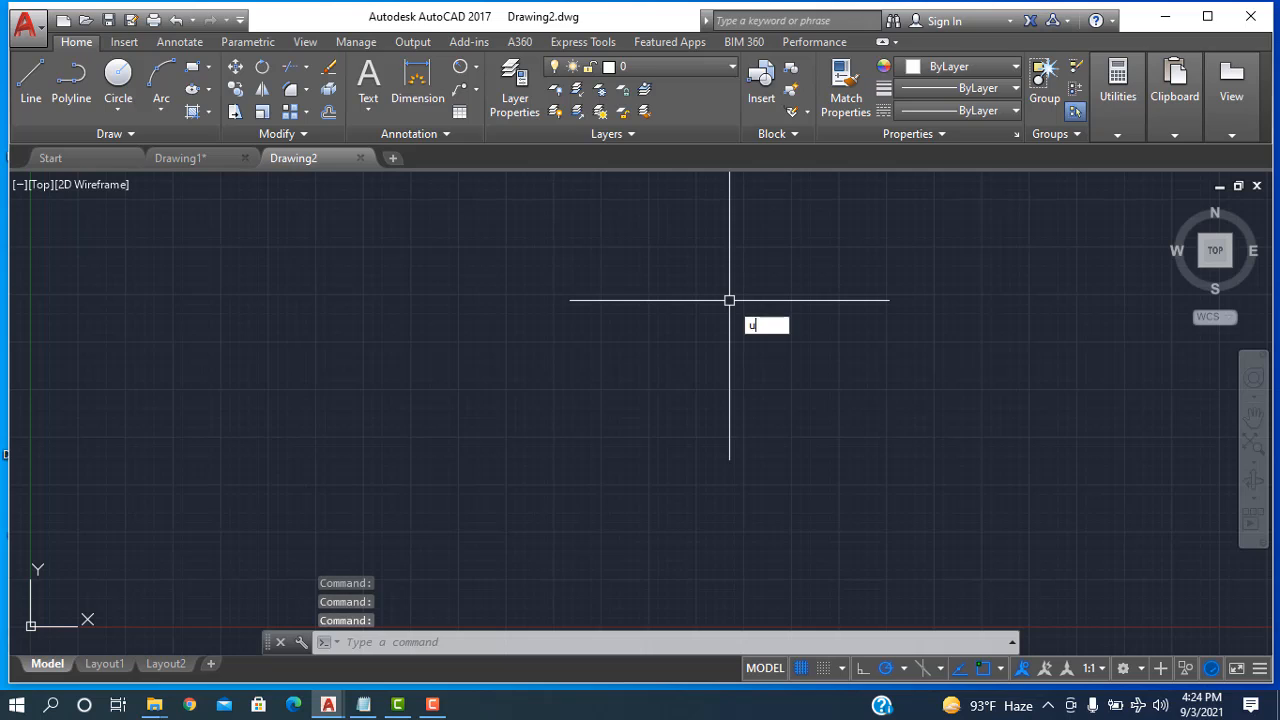
type("nits")
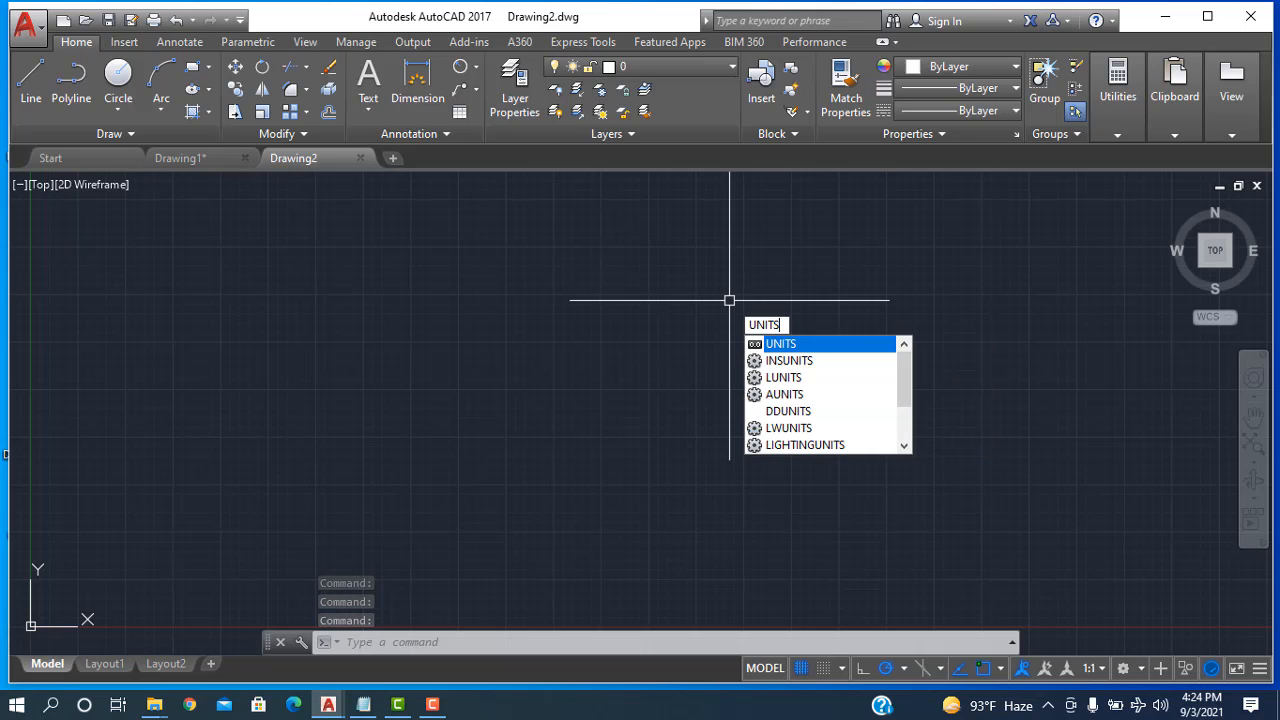
key("Return")
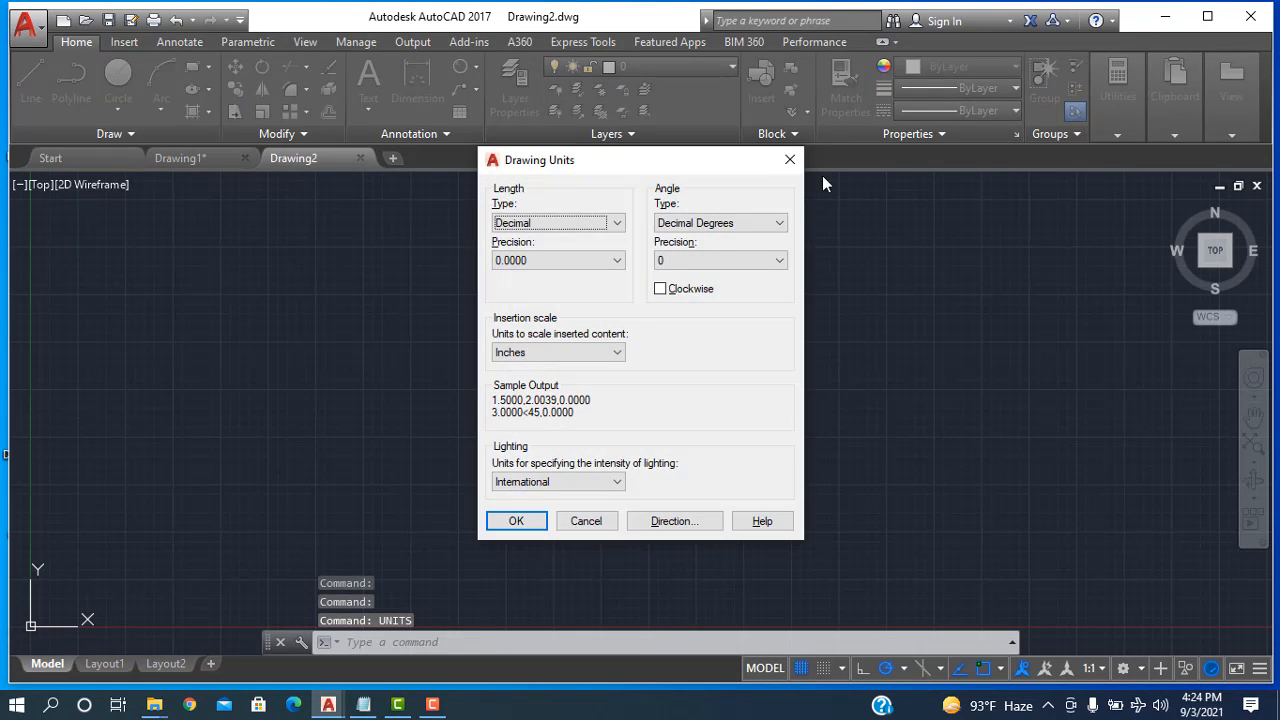
left_click(614, 223)
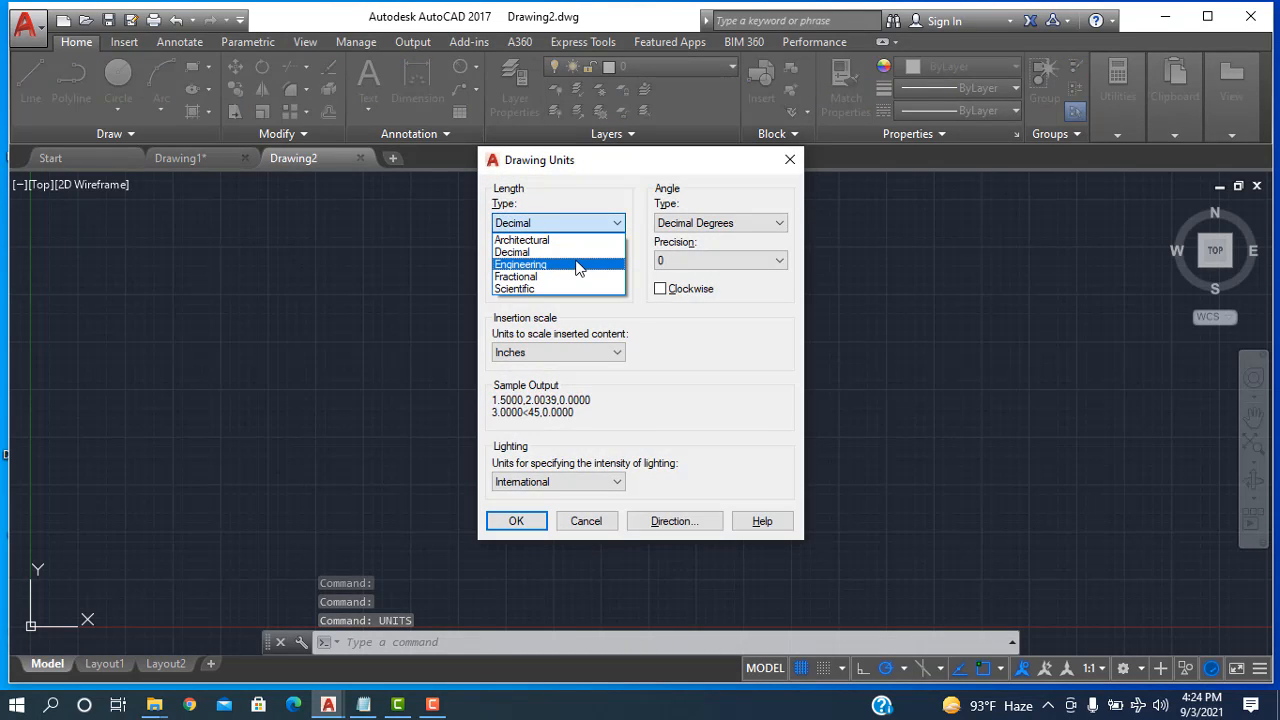
left_click(577, 265)
left_click(610, 262)
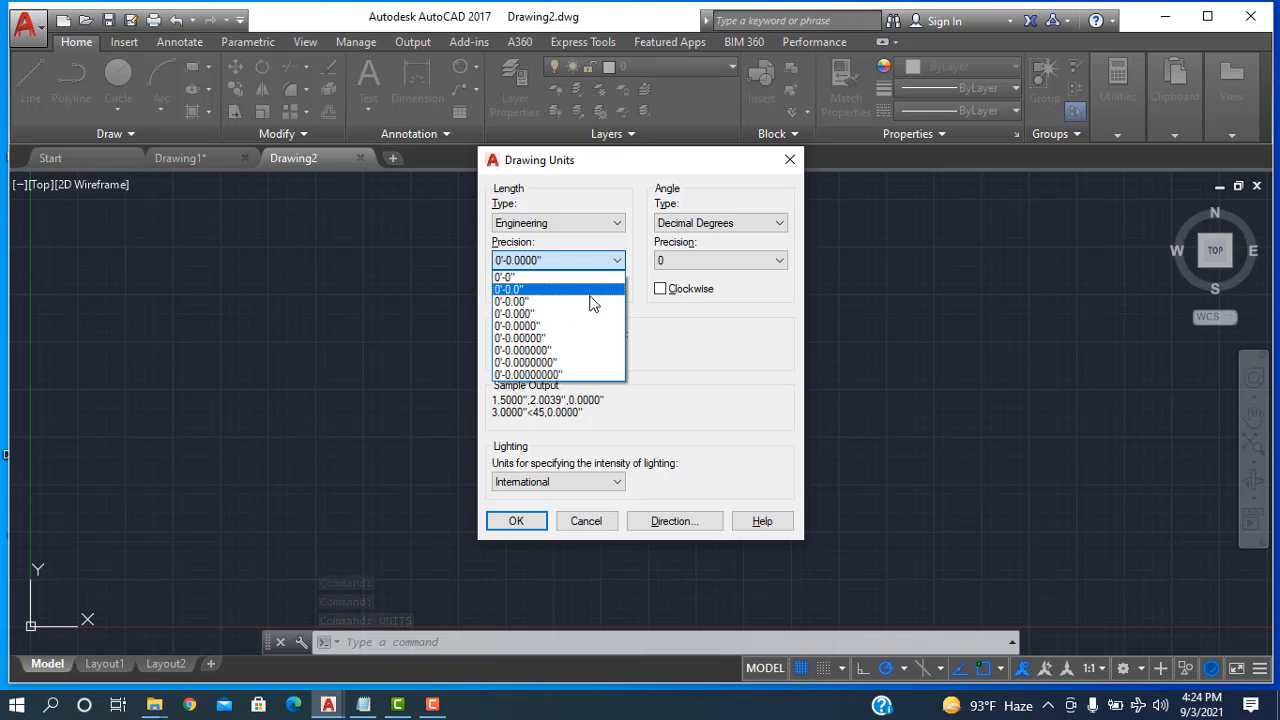
left_click(591, 302)
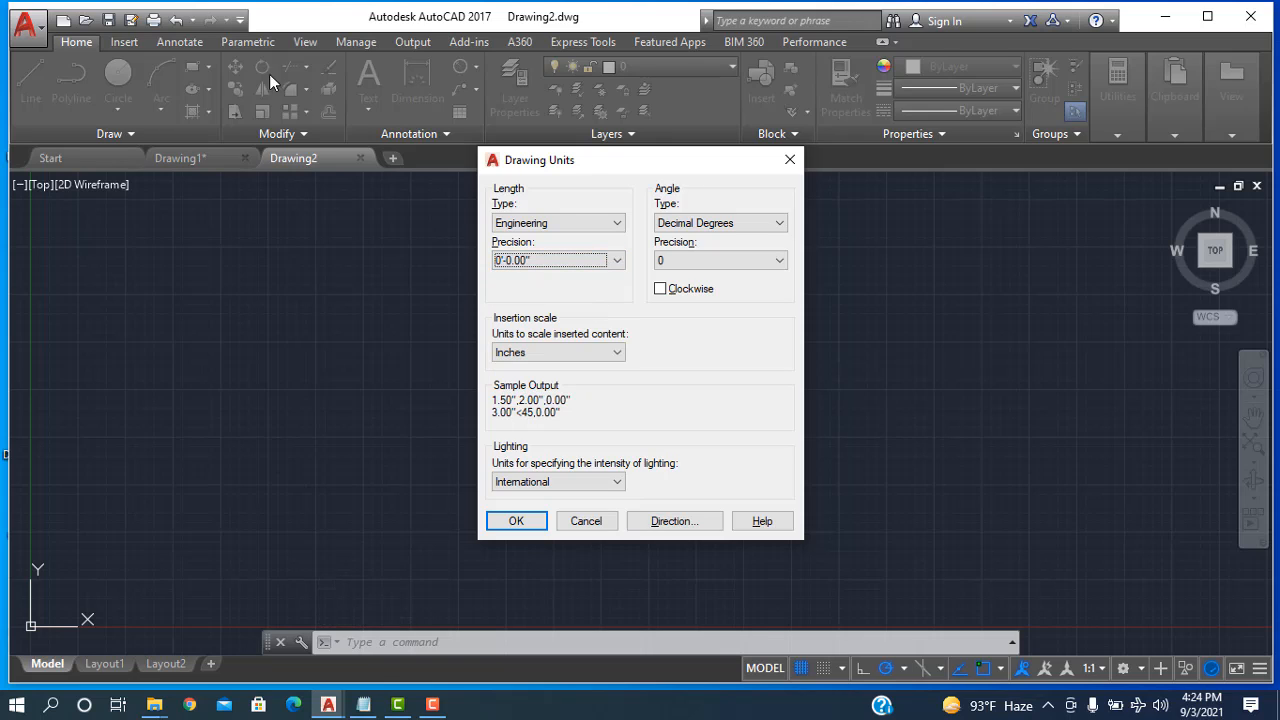
left_click(516, 521)
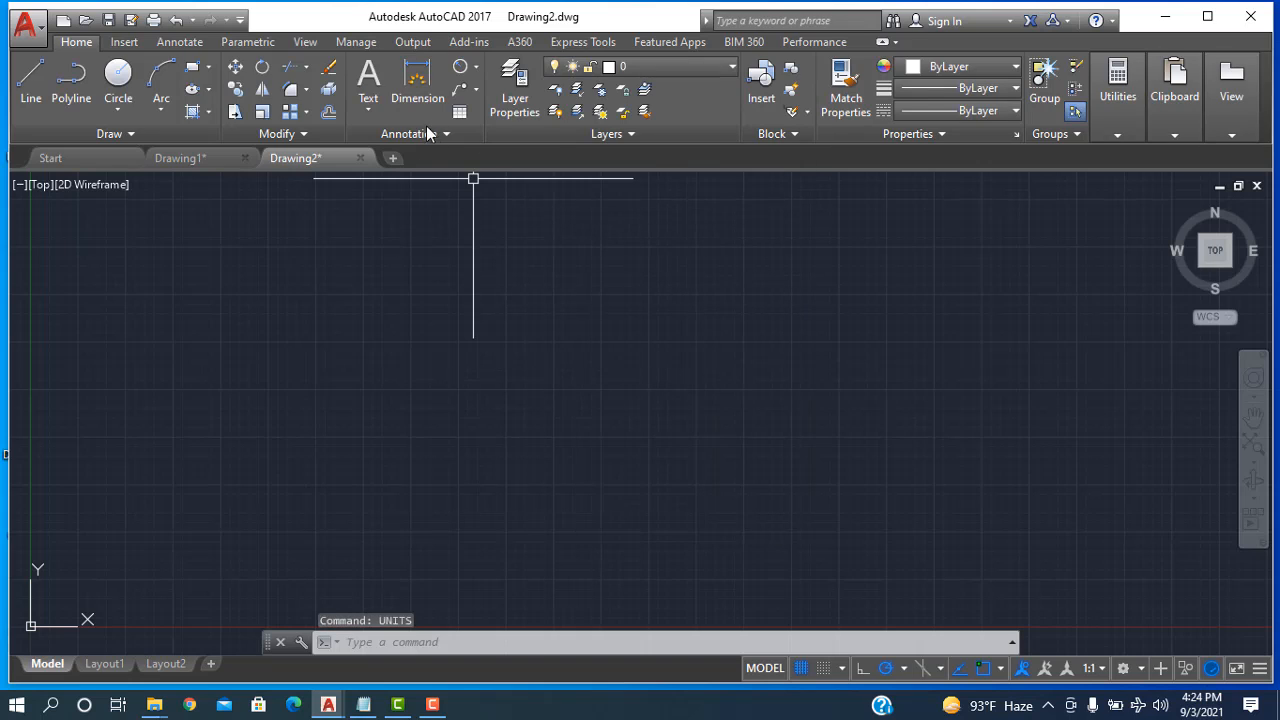
Draw a circle with a 20" radius above and to the right of the origin.
left_click(429, 133)
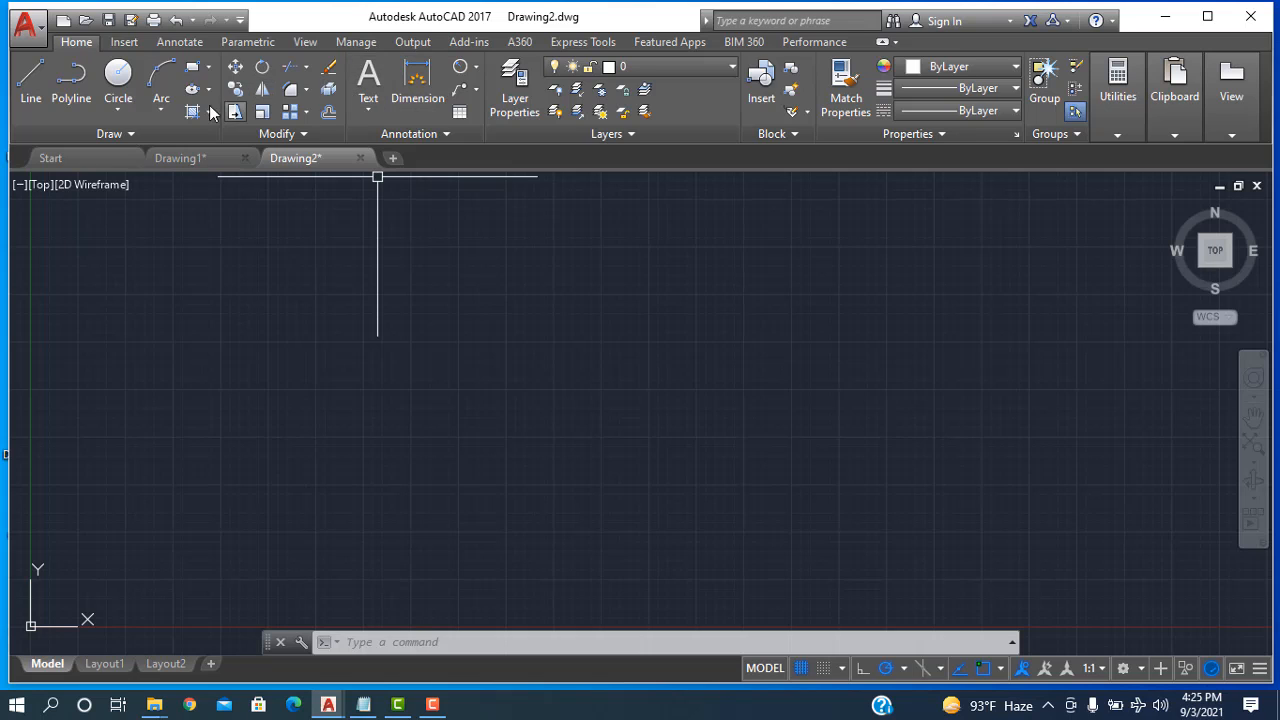
left_click(138, 98)
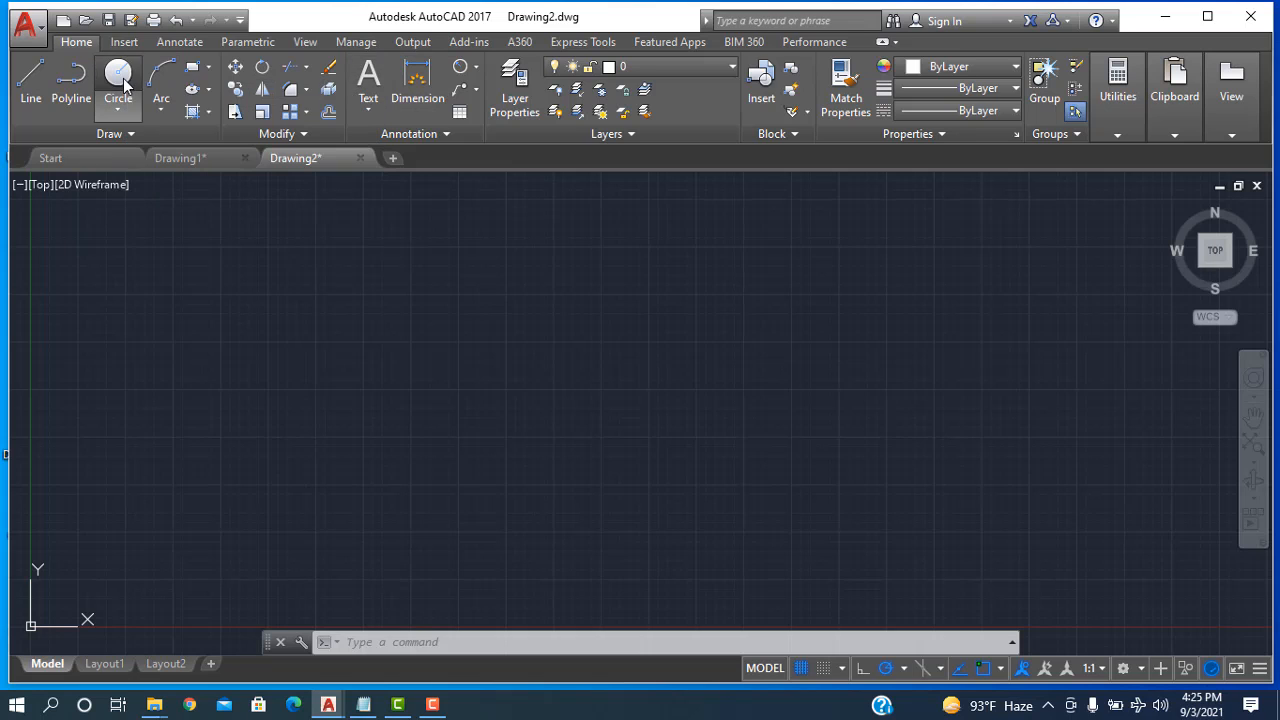
left_click(661, 262)
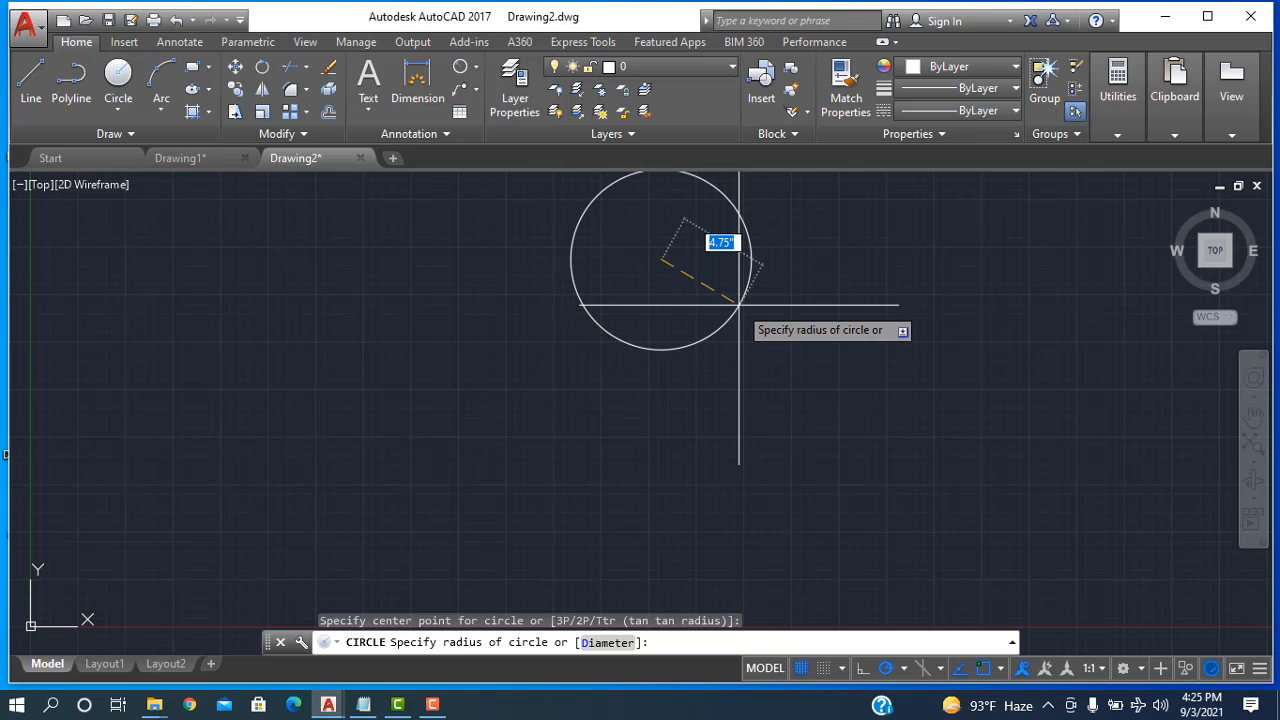
key("Return")
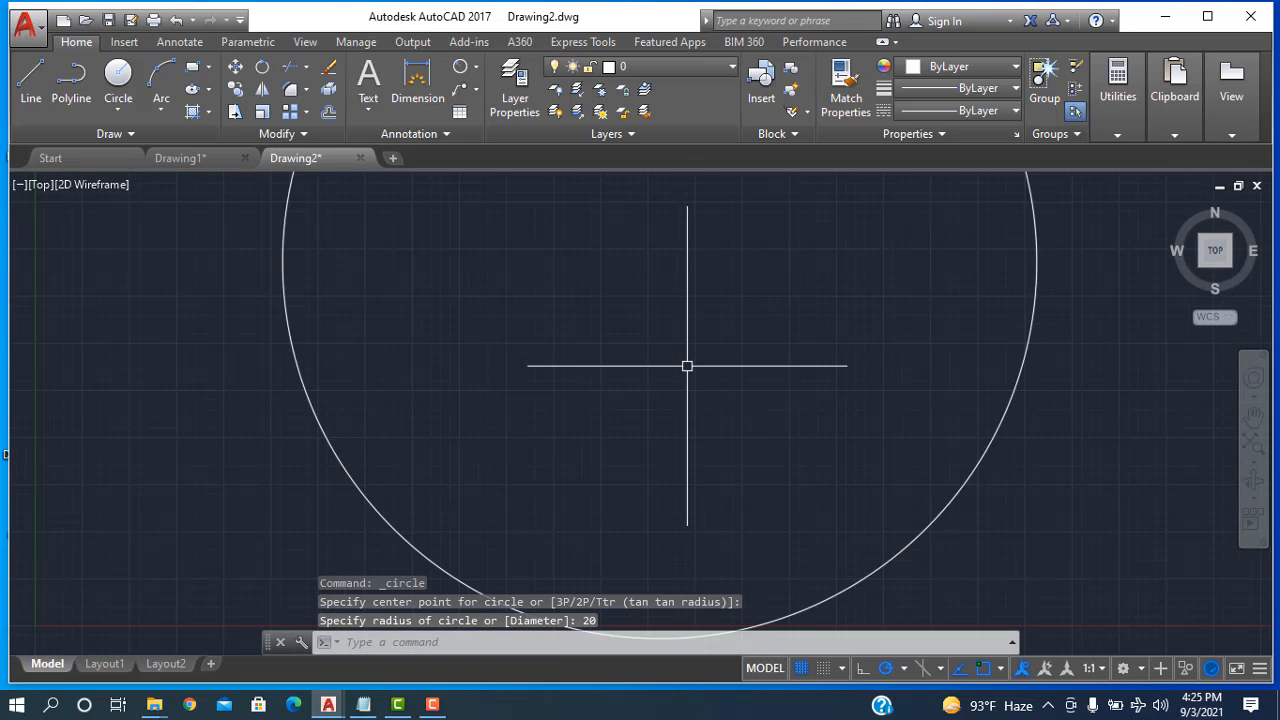
Move the circle by its center farther up and to the right, away from the origin.
scroll(687, 366, "down", 8)
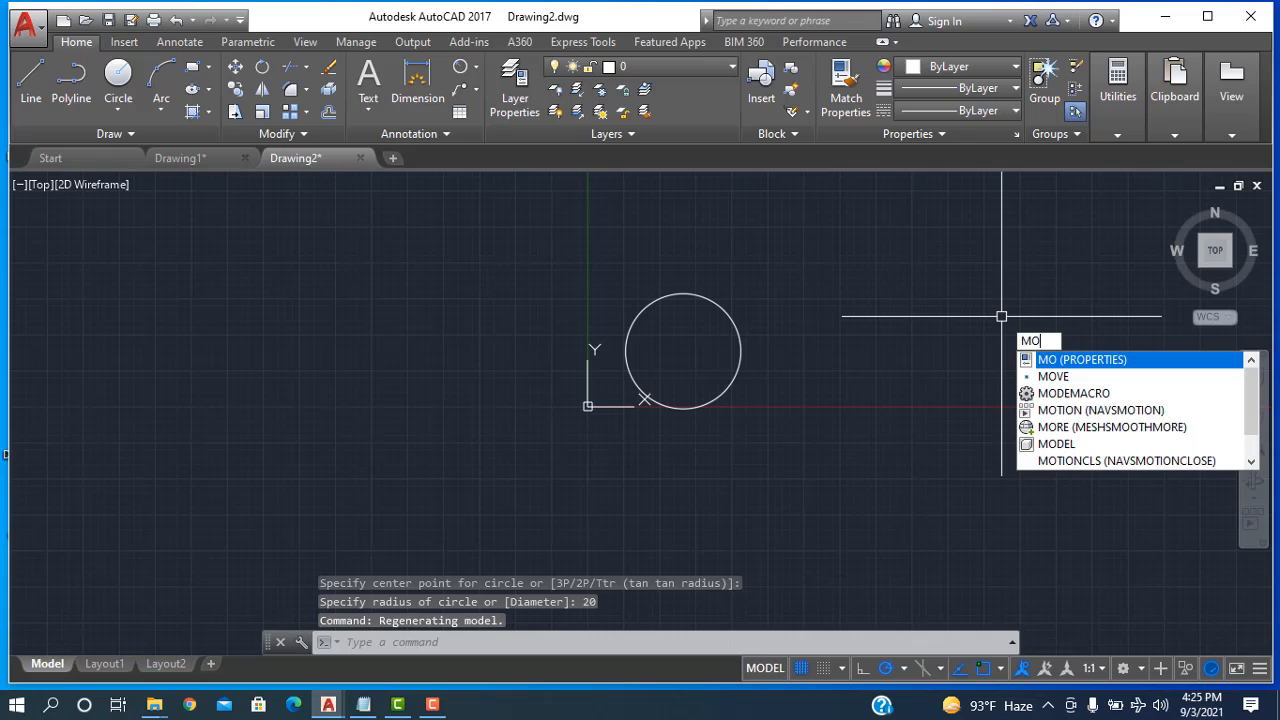
type("e")
key("Return")
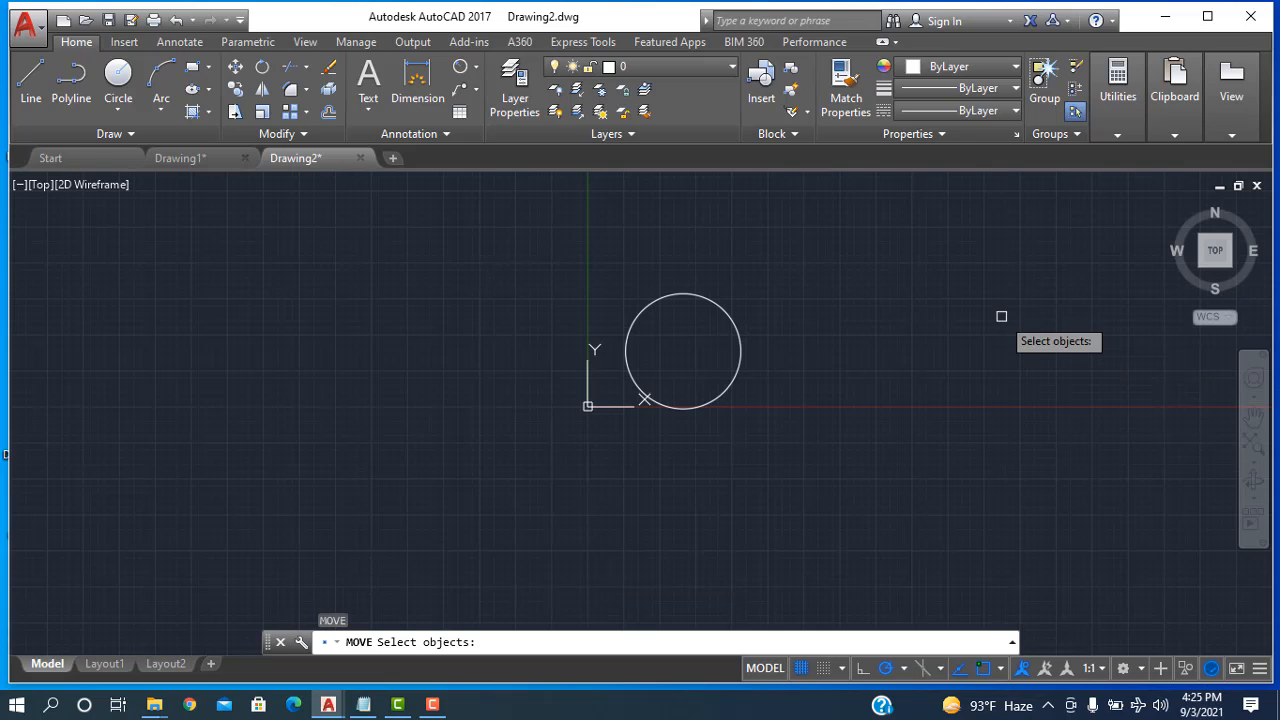
left_click(735, 338)
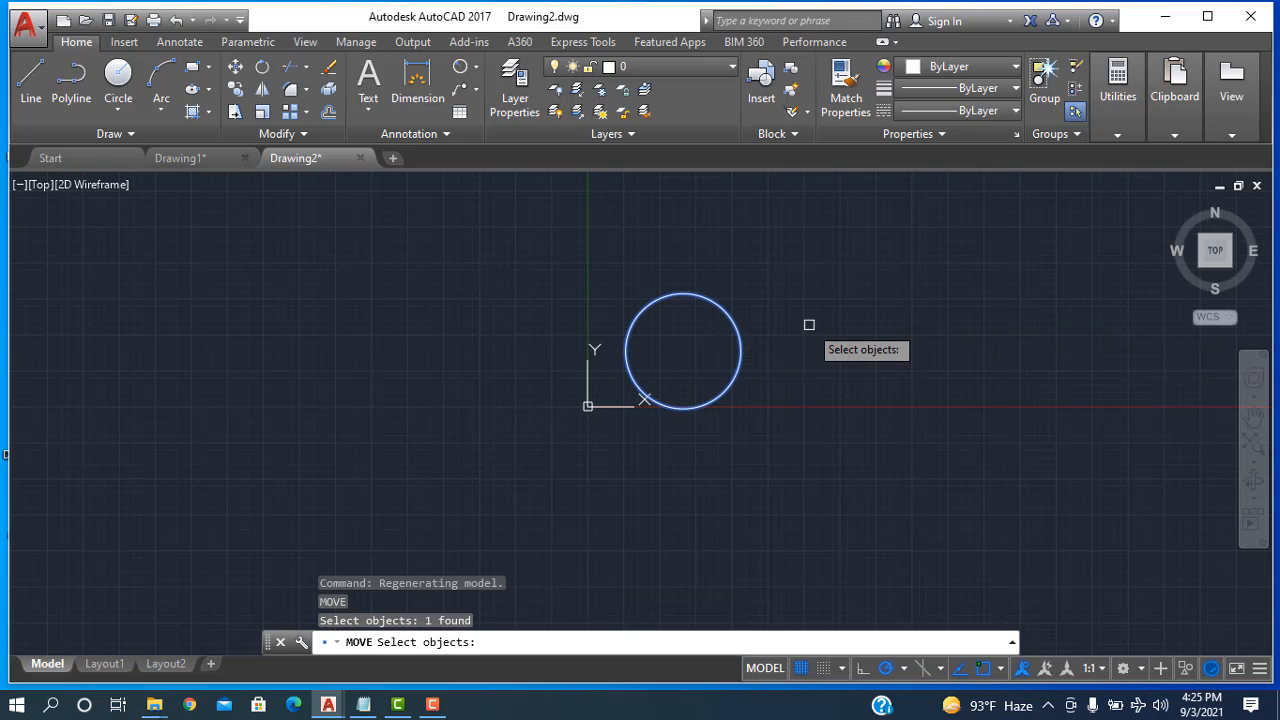
key("Return")
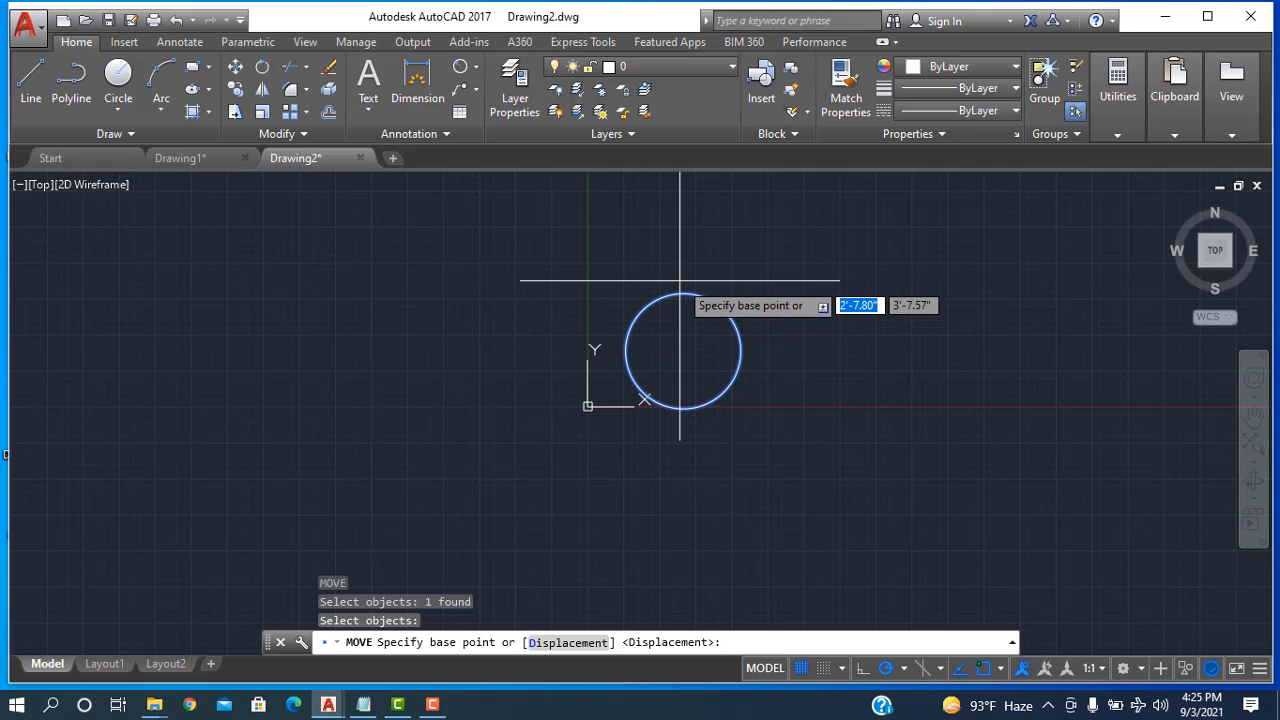
left_click(683, 350)
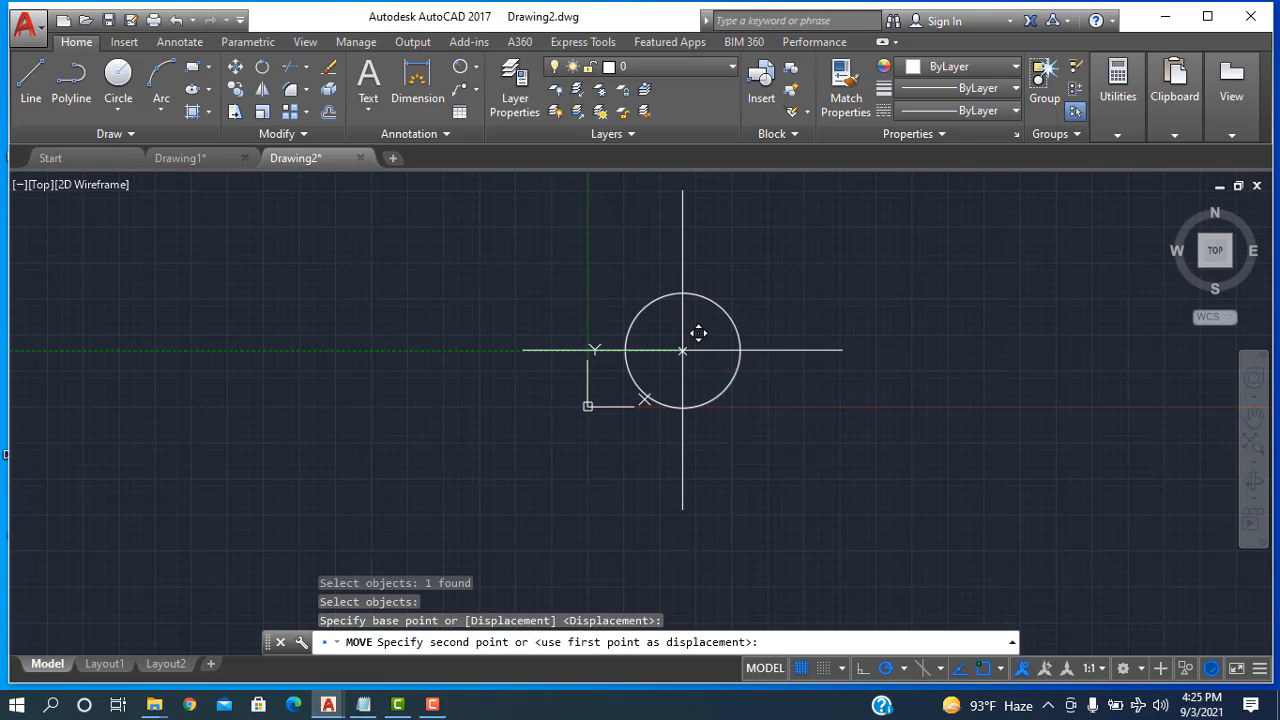
mouse_move(984, 185)
middle_mouse_down()
mouse_move(686, 309)
mouse_move(560, 344)
middle_mouse_up()
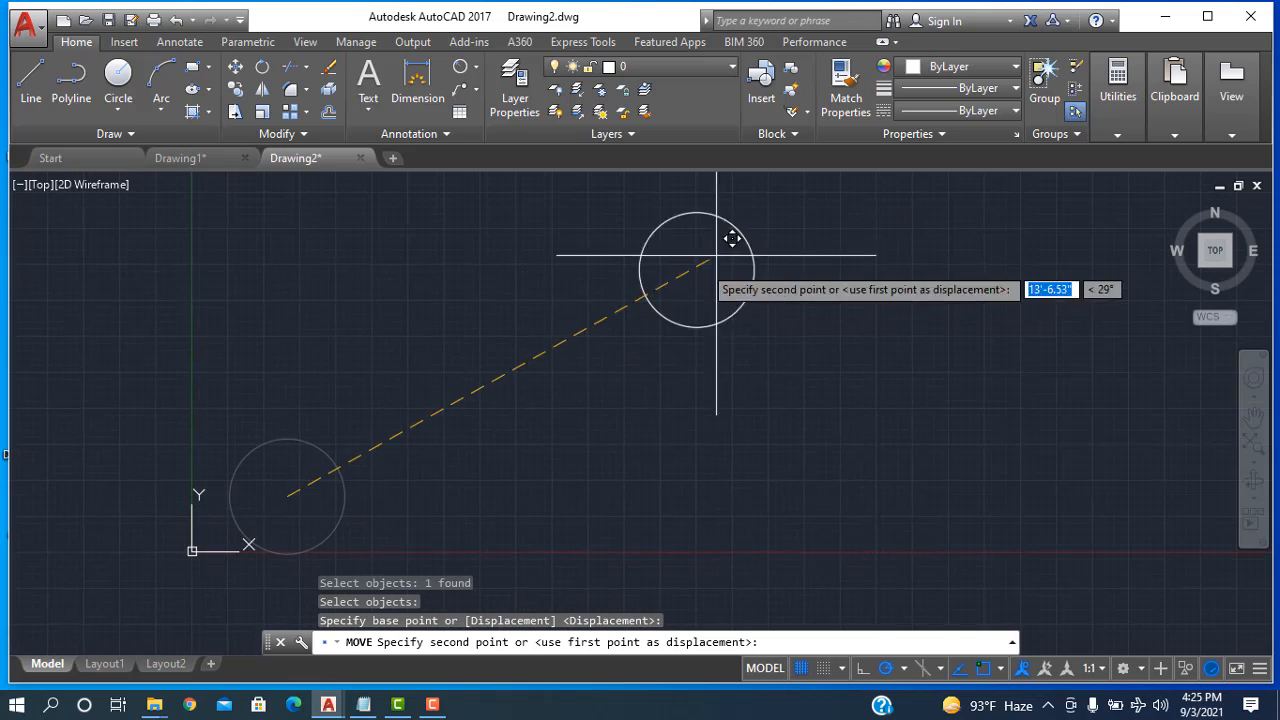
left_click(787, 216)
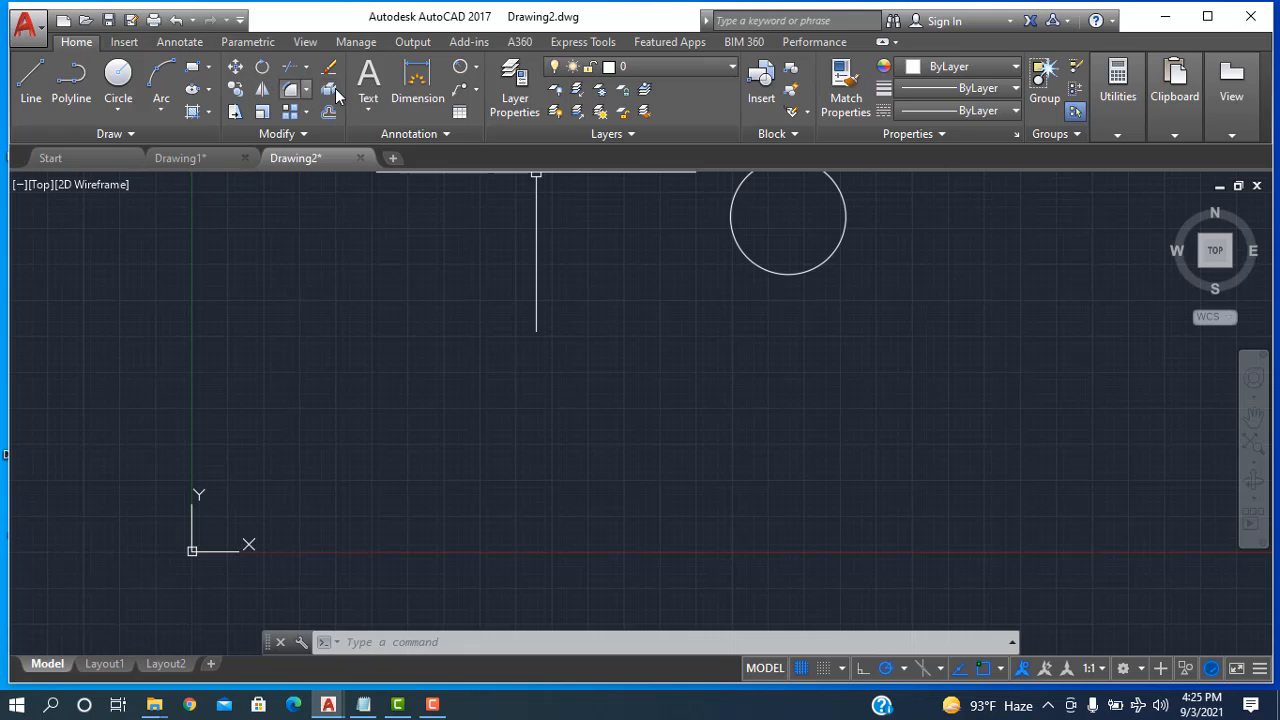
Draw a 100" vertical line straight down from the circle's center.
key("Return")
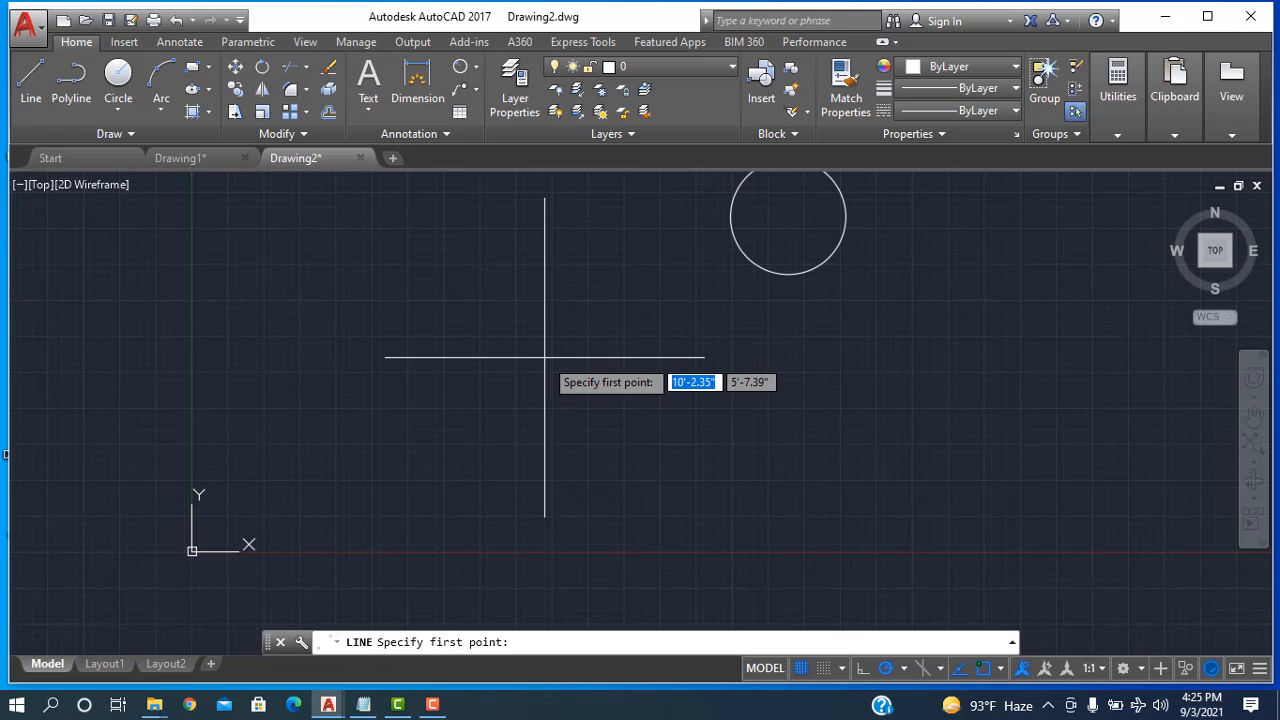
left_click(788, 215)
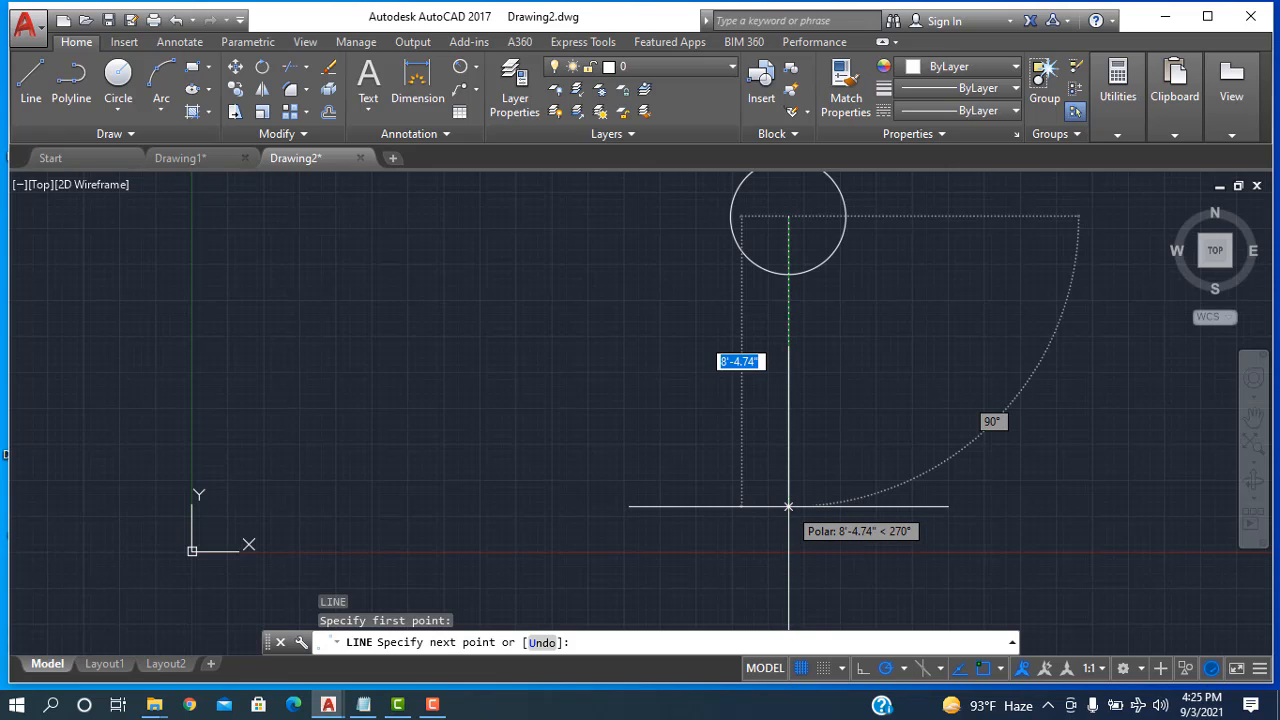
type("100")
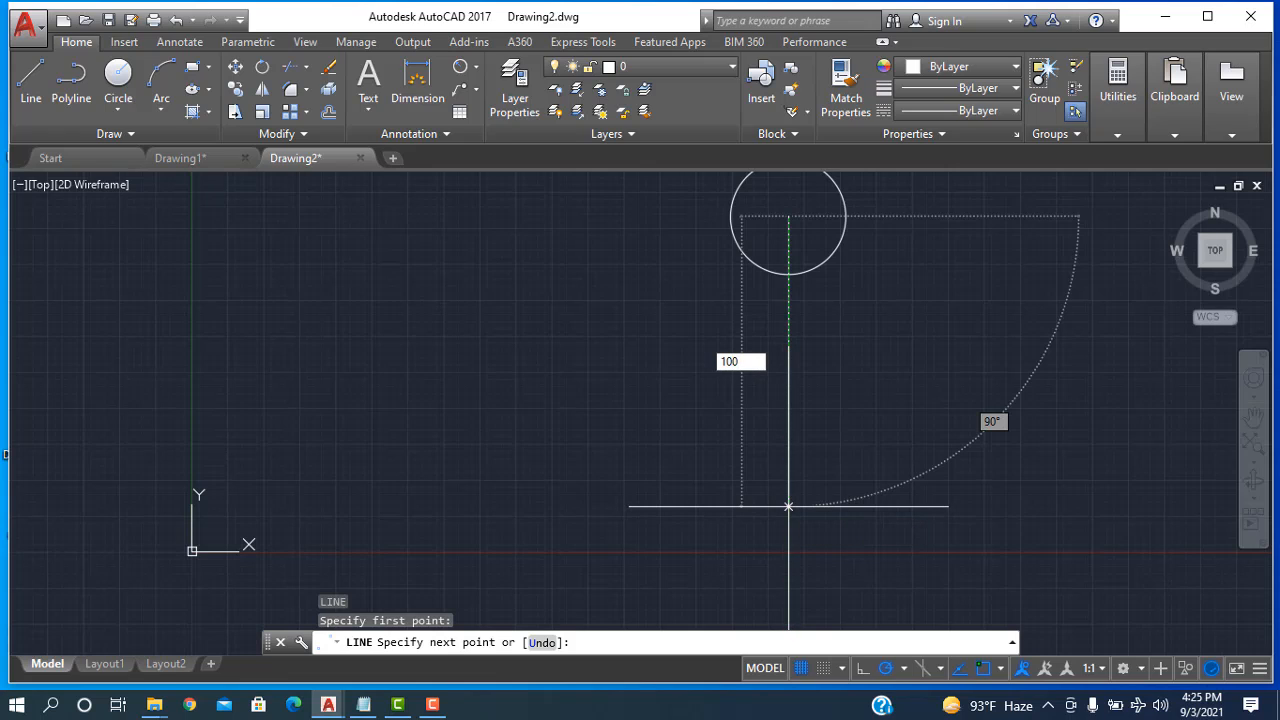
key("Return")
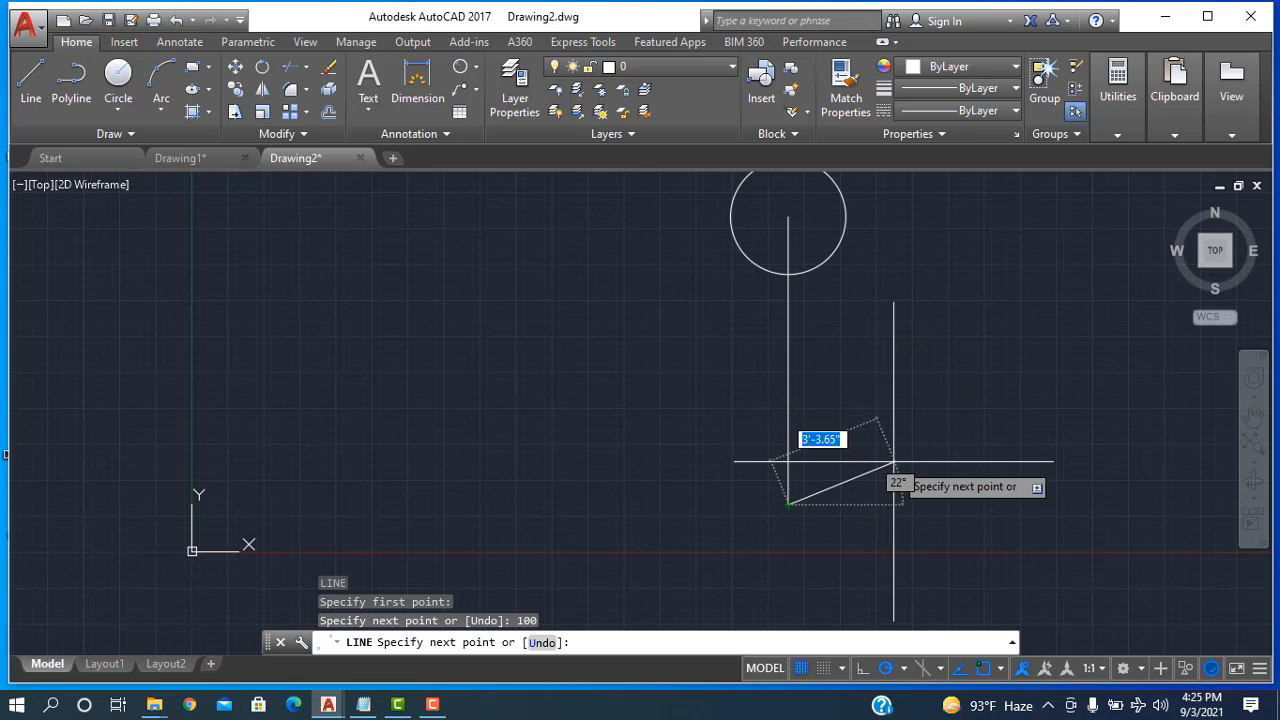
key("Escape")
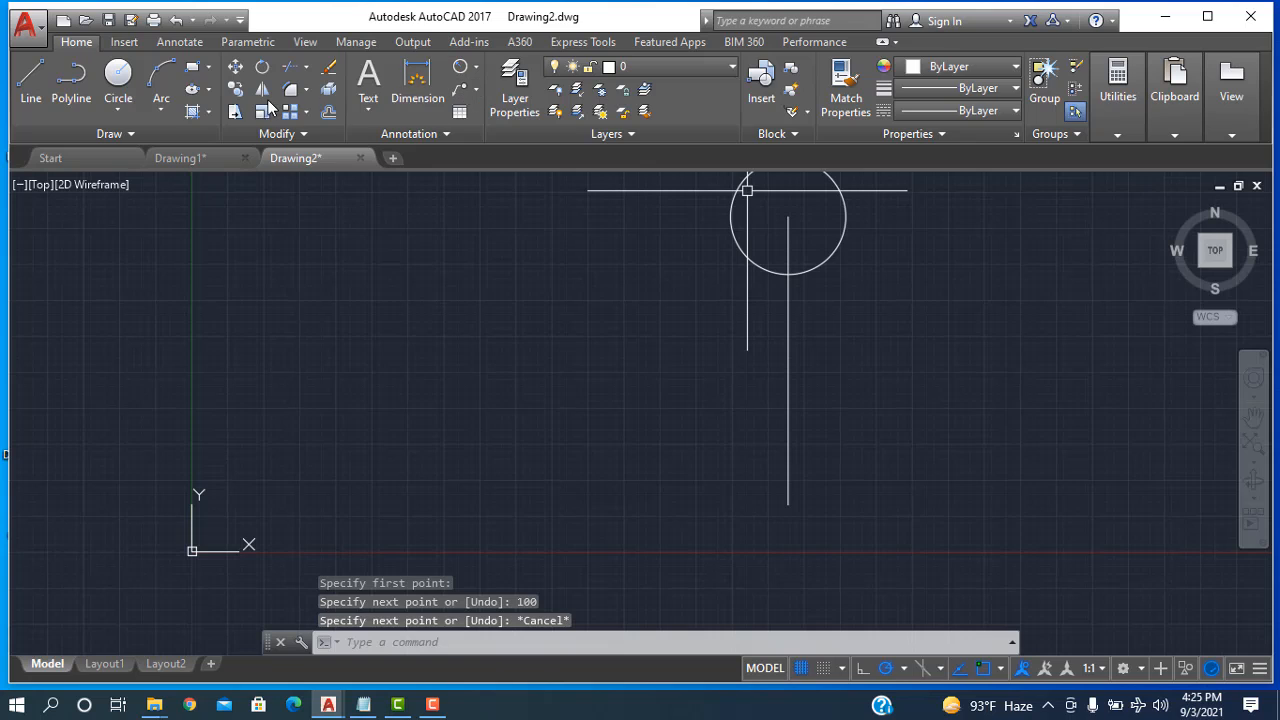
Draw a circle with a 10" radius centered on the lower end of the vertical line.
left_click(211, 90)
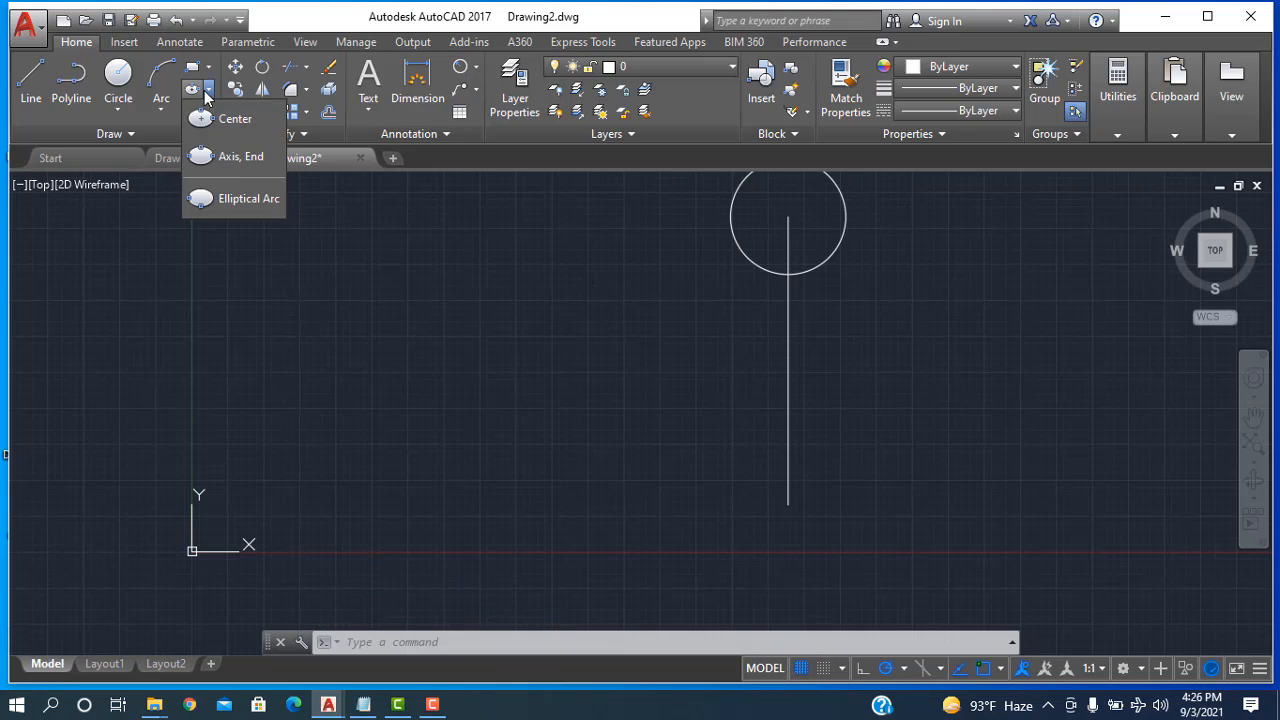
left_click(122, 76)
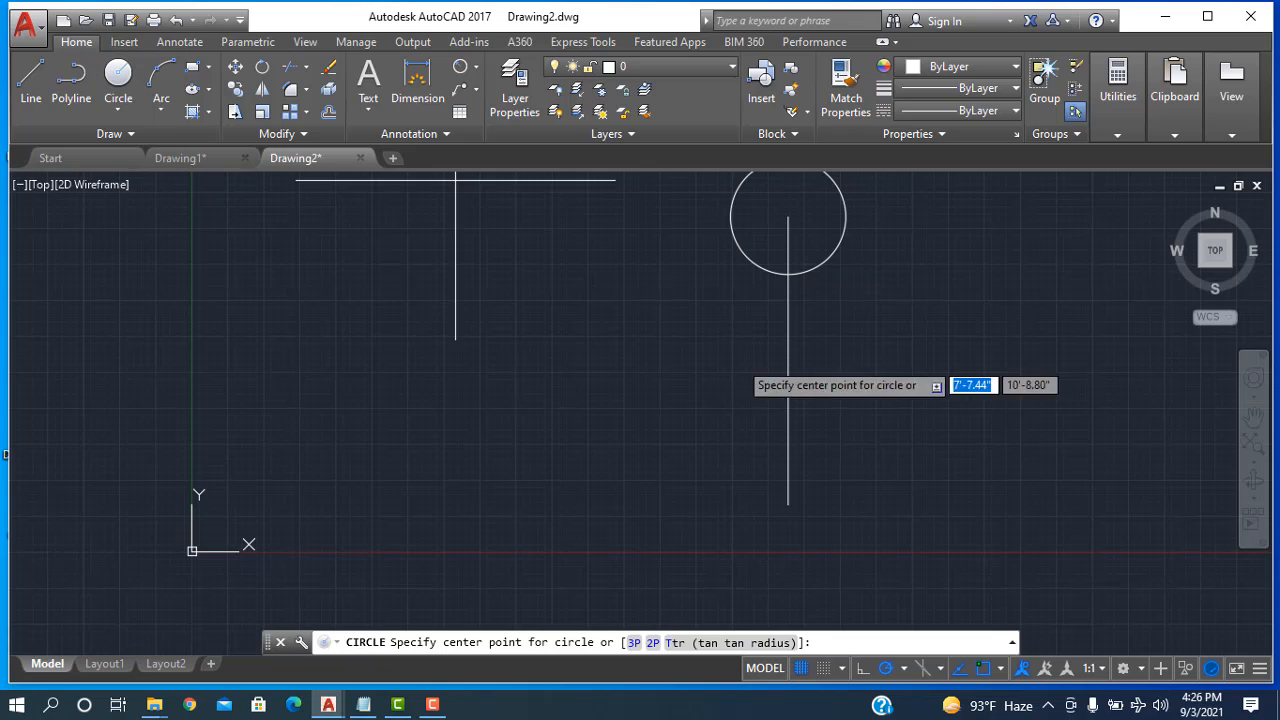
left_click(790, 503)
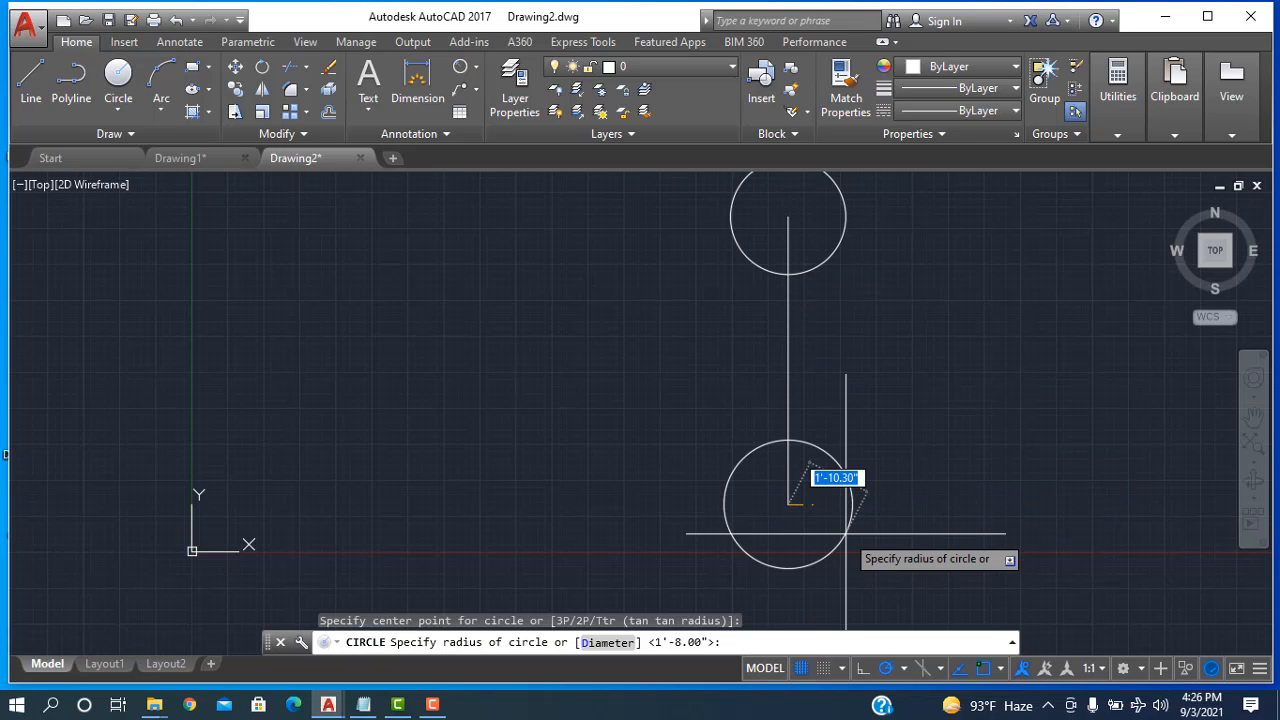
key("Return")
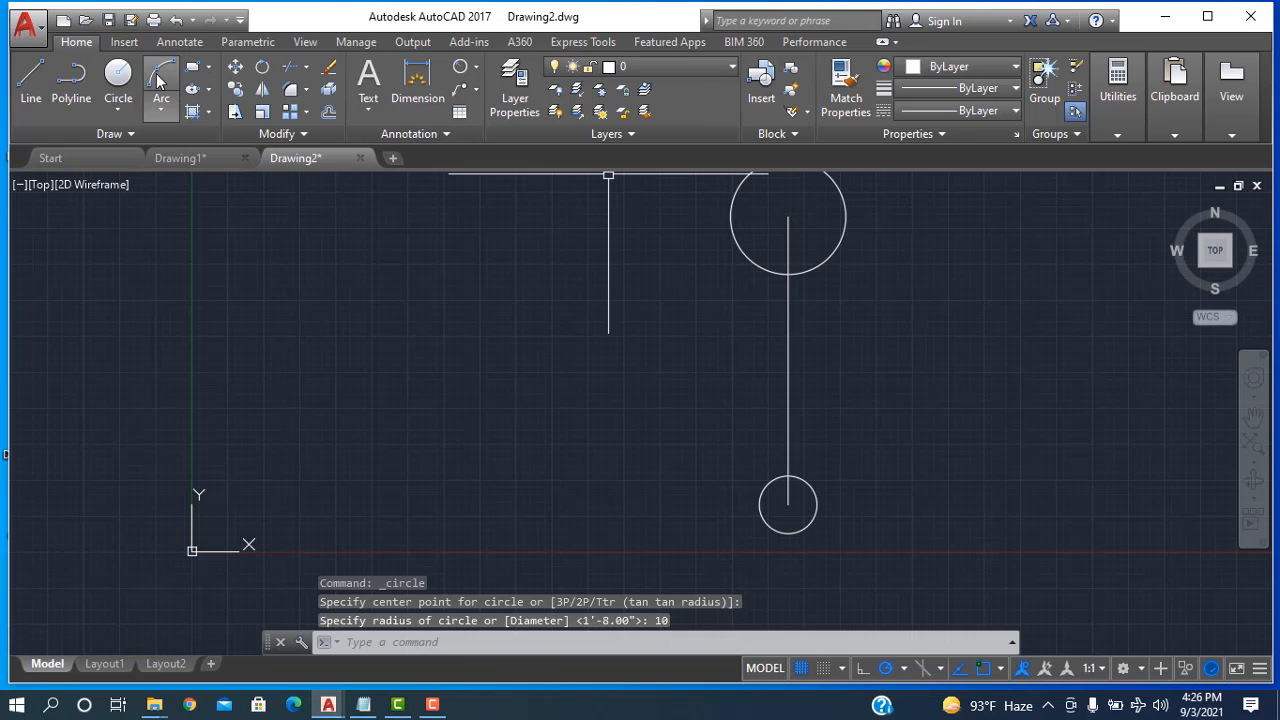
Draw a circle with a 20" radius centered 50" to the right of the vertical line's midpoint.
left_click(118, 78)
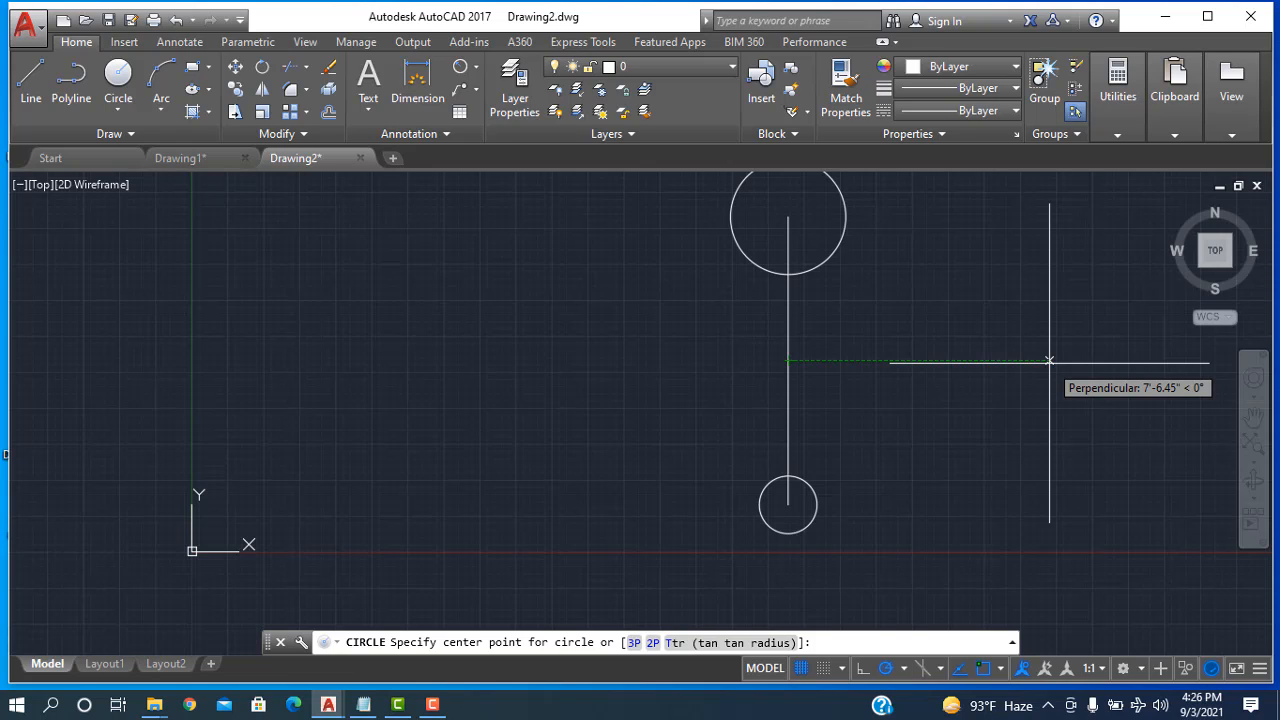
type("50")
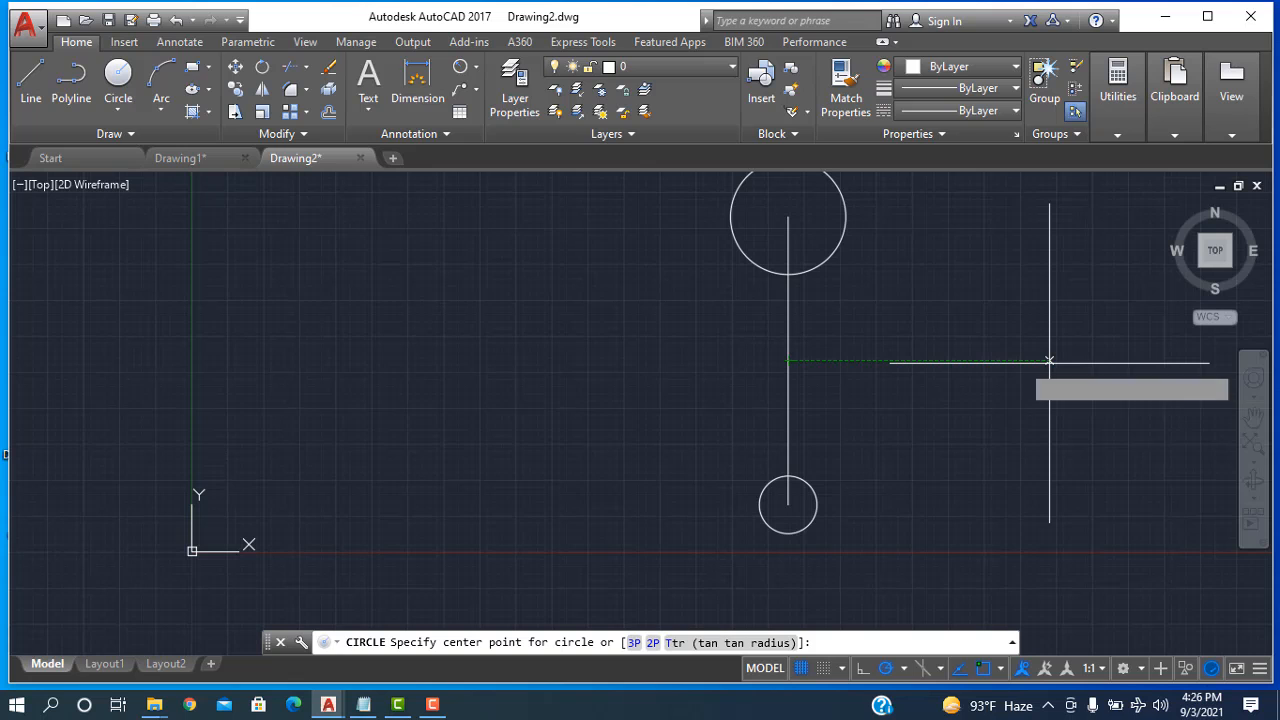
key("Return")
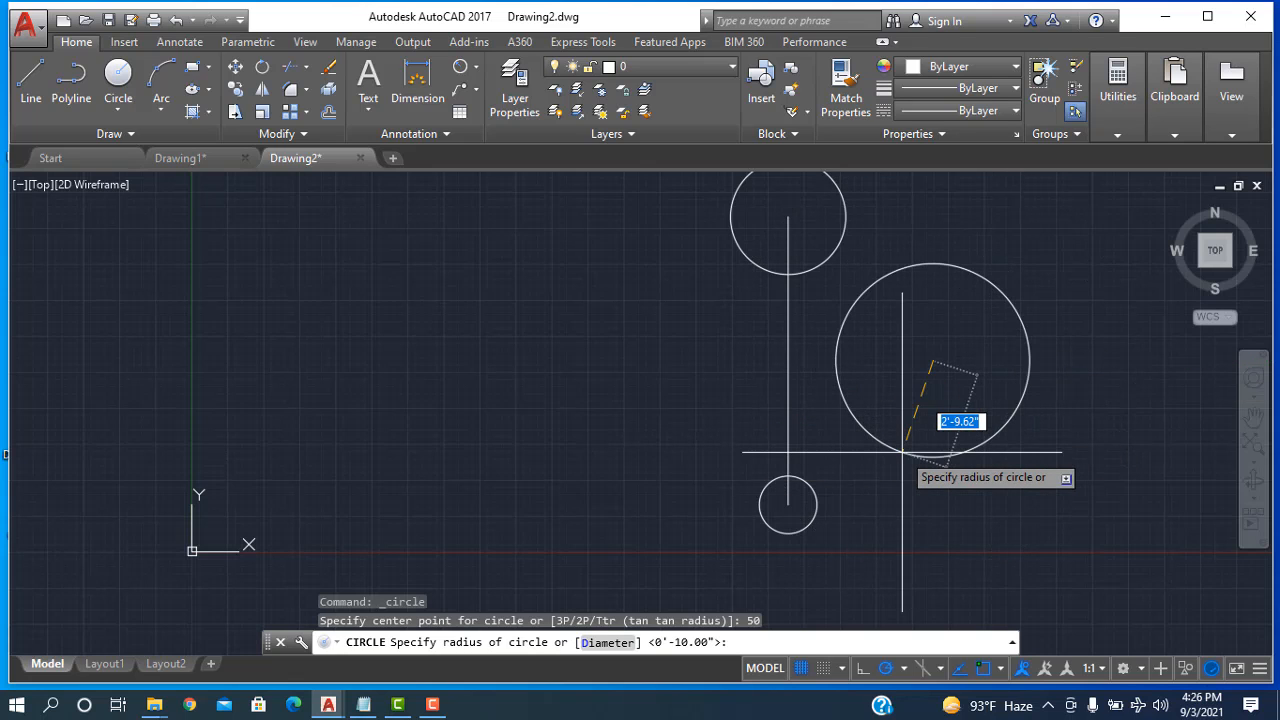
key("Return")
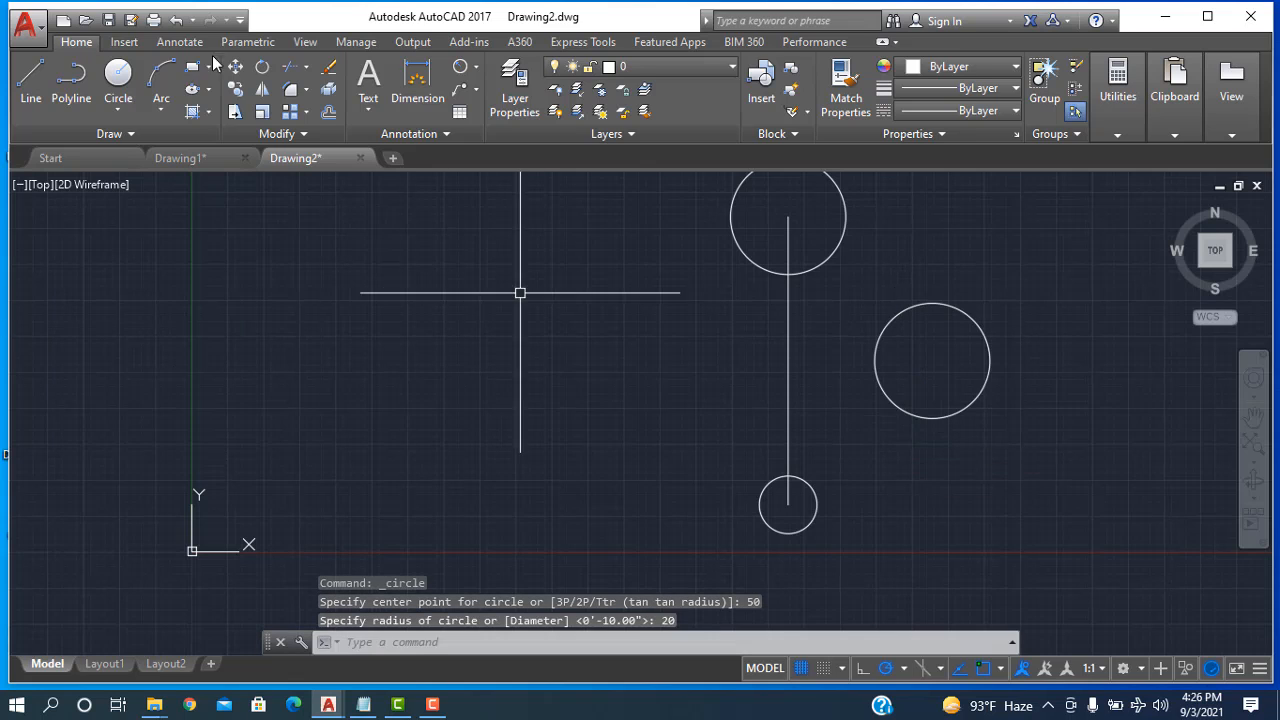
Draw a circle with a 10" radius centered 50" to the left of the vertical line's midpoint.
left_click(118, 80)
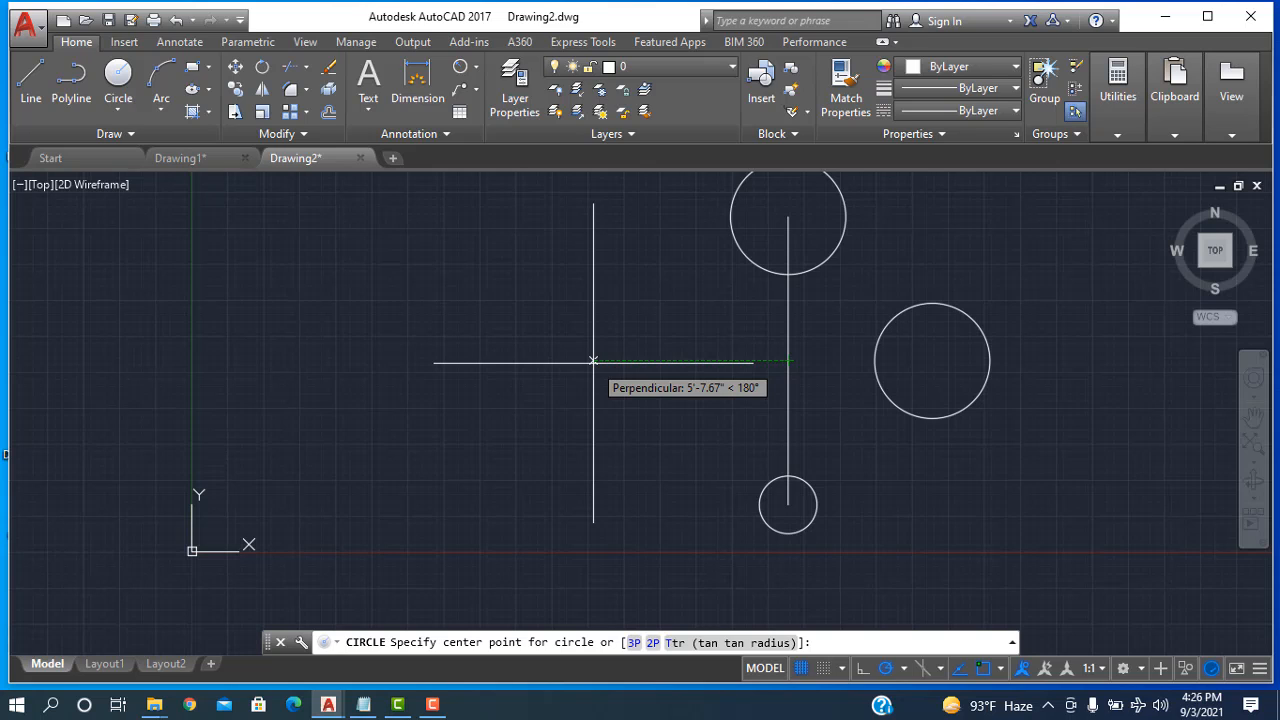
type("50")
key("Return")
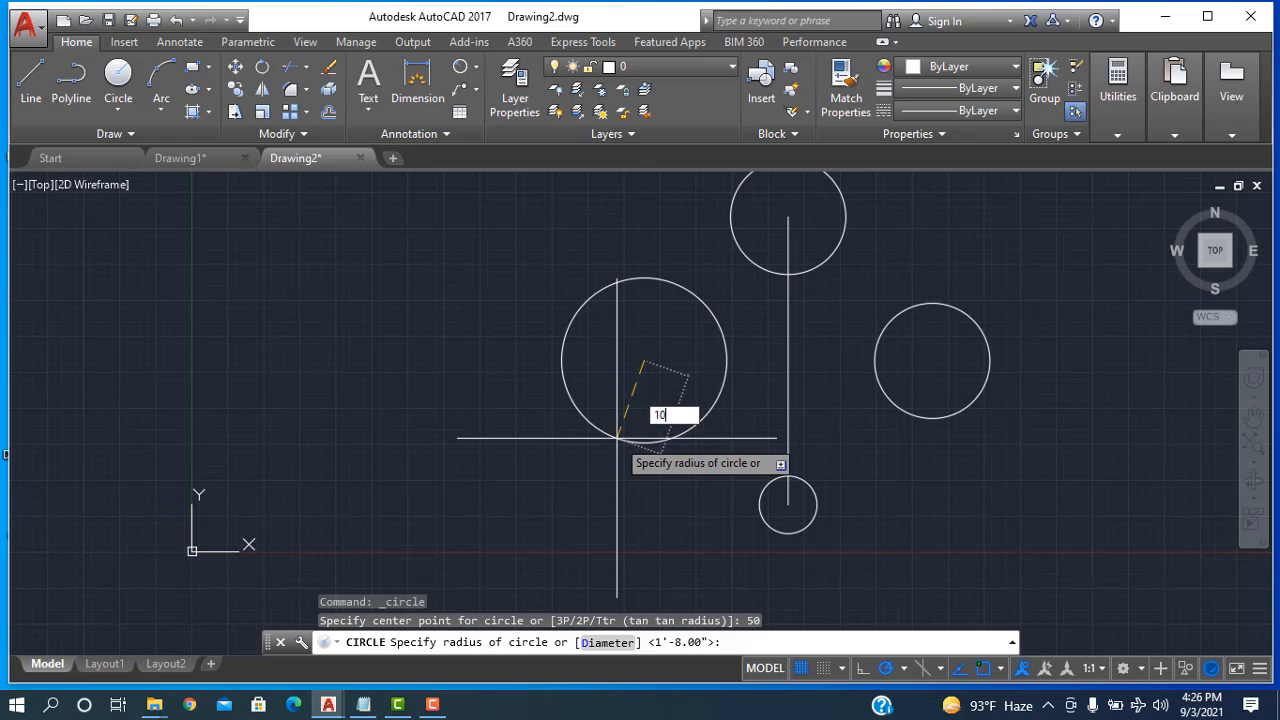
key("Return")
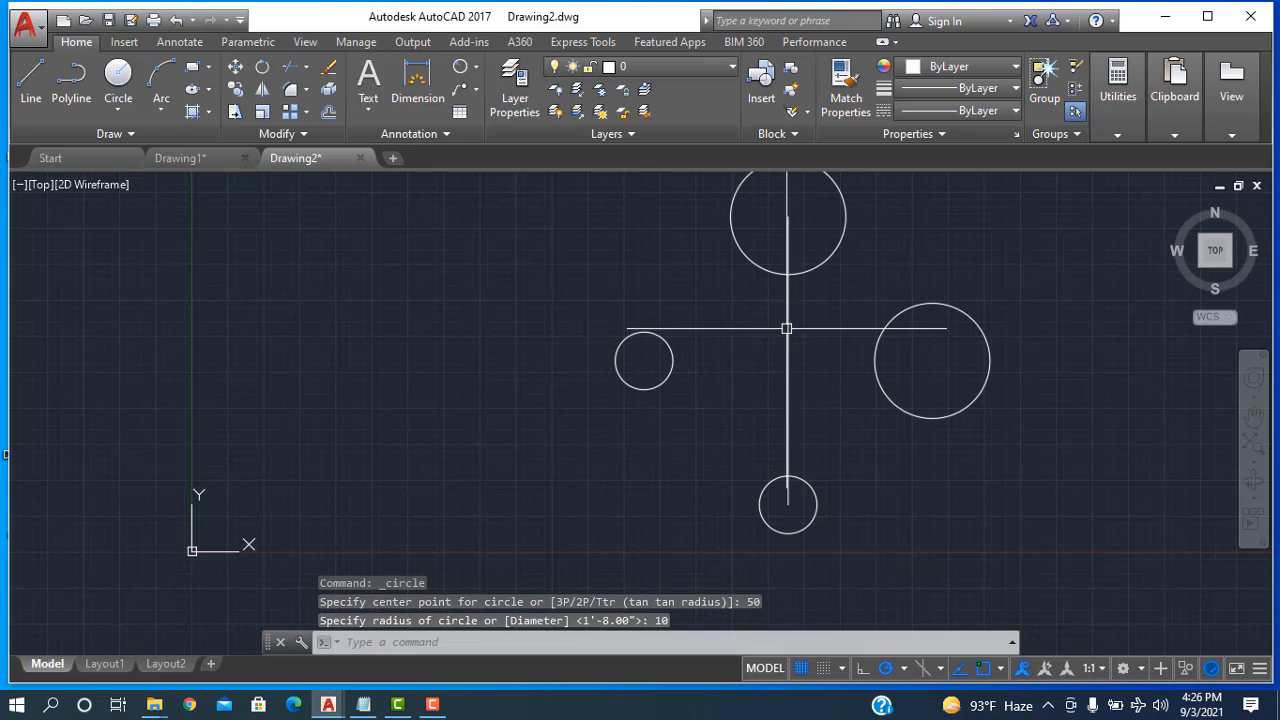
Erase the 100" vertical line and draw a Tan, Tan, Tan circle touching the left, bottom and right circles.
left_click(788, 360)
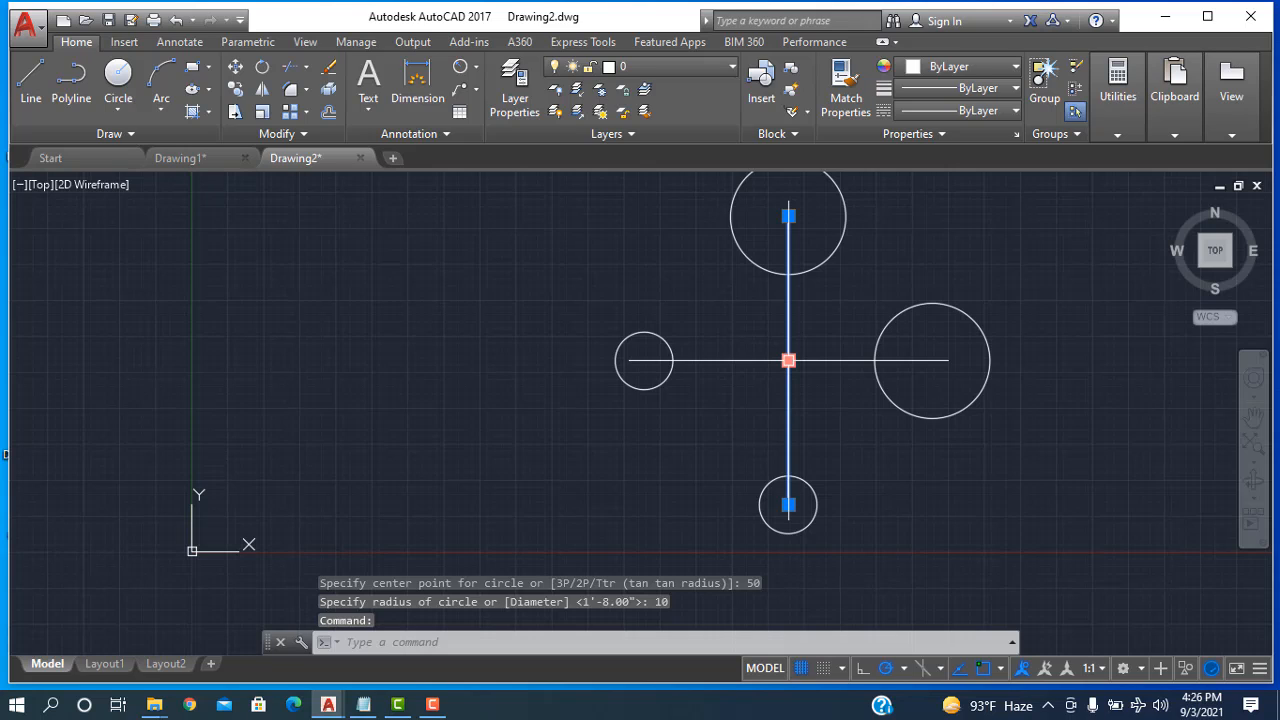
key("Delete")
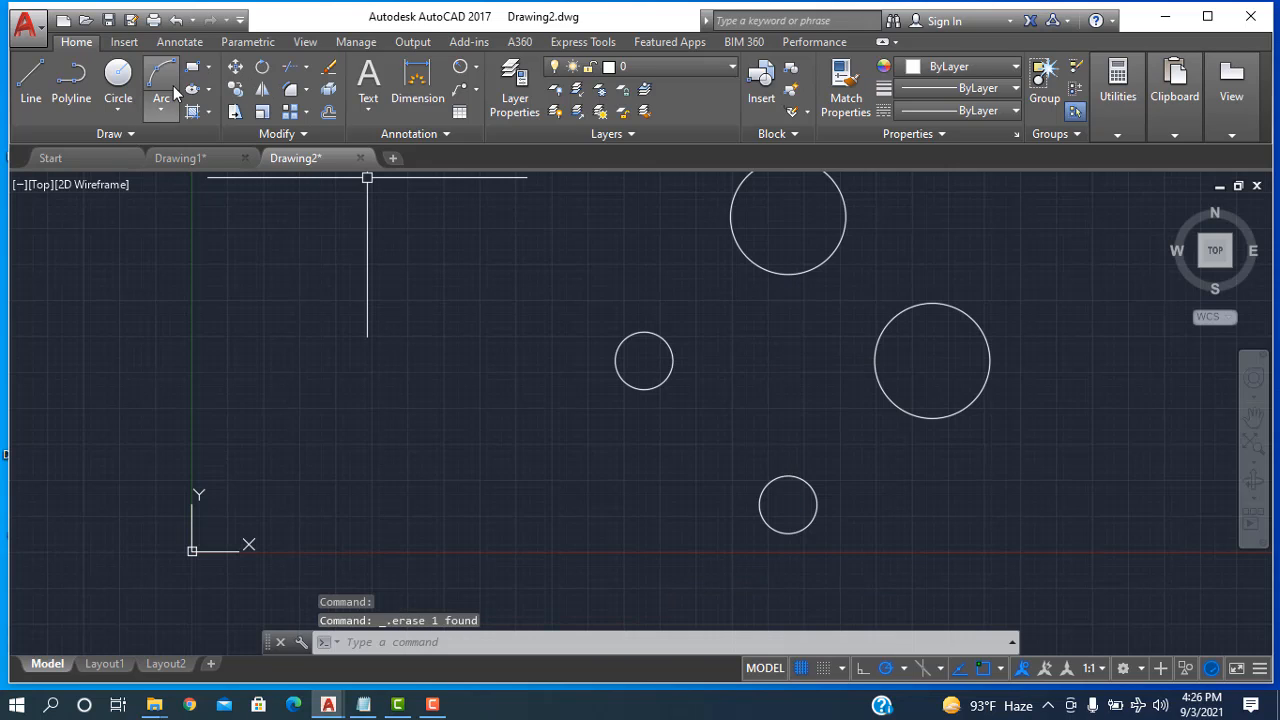
left_click(119, 112)
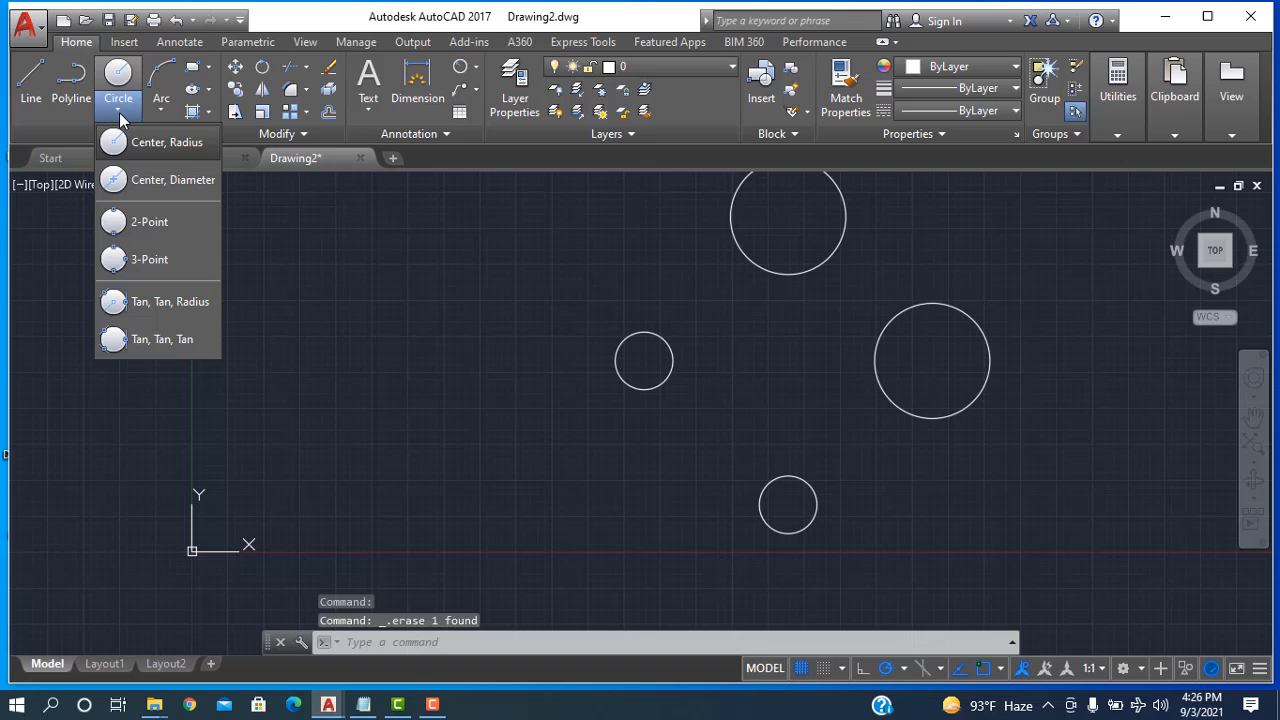
left_click(135, 341)
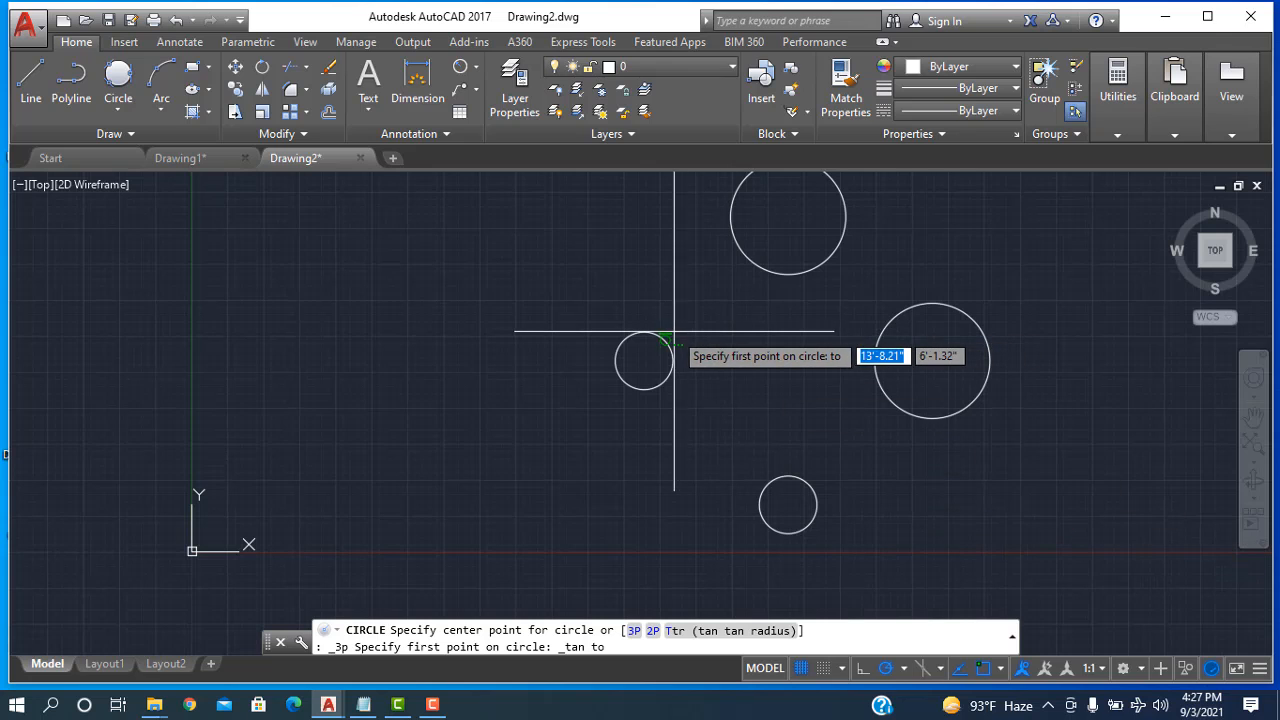
left_click(750, 490)
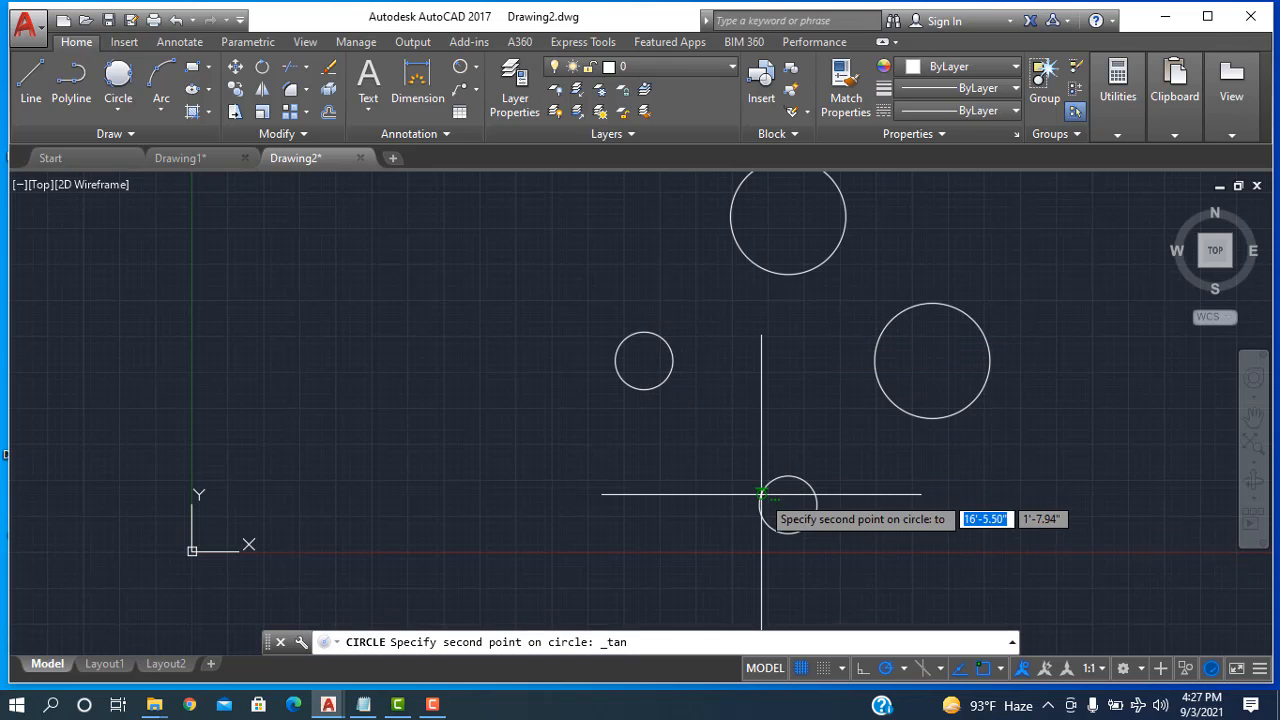
left_click(660, 383)
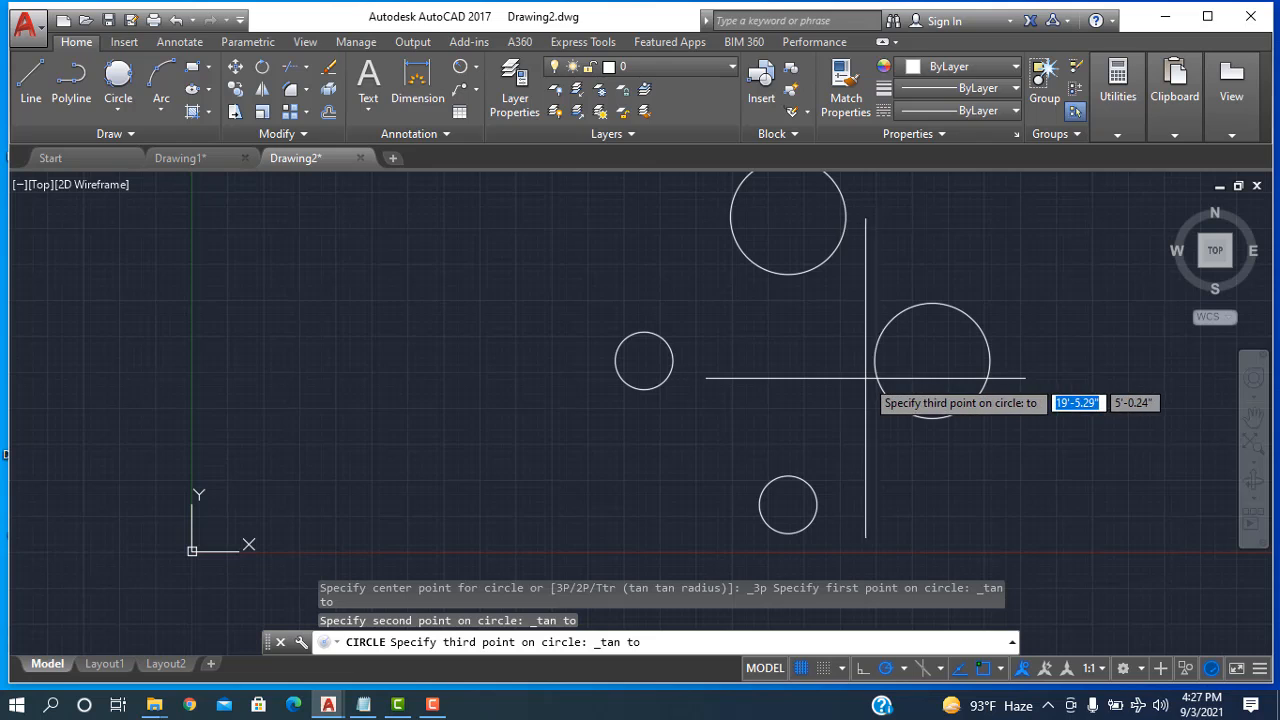
left_click(876, 363)
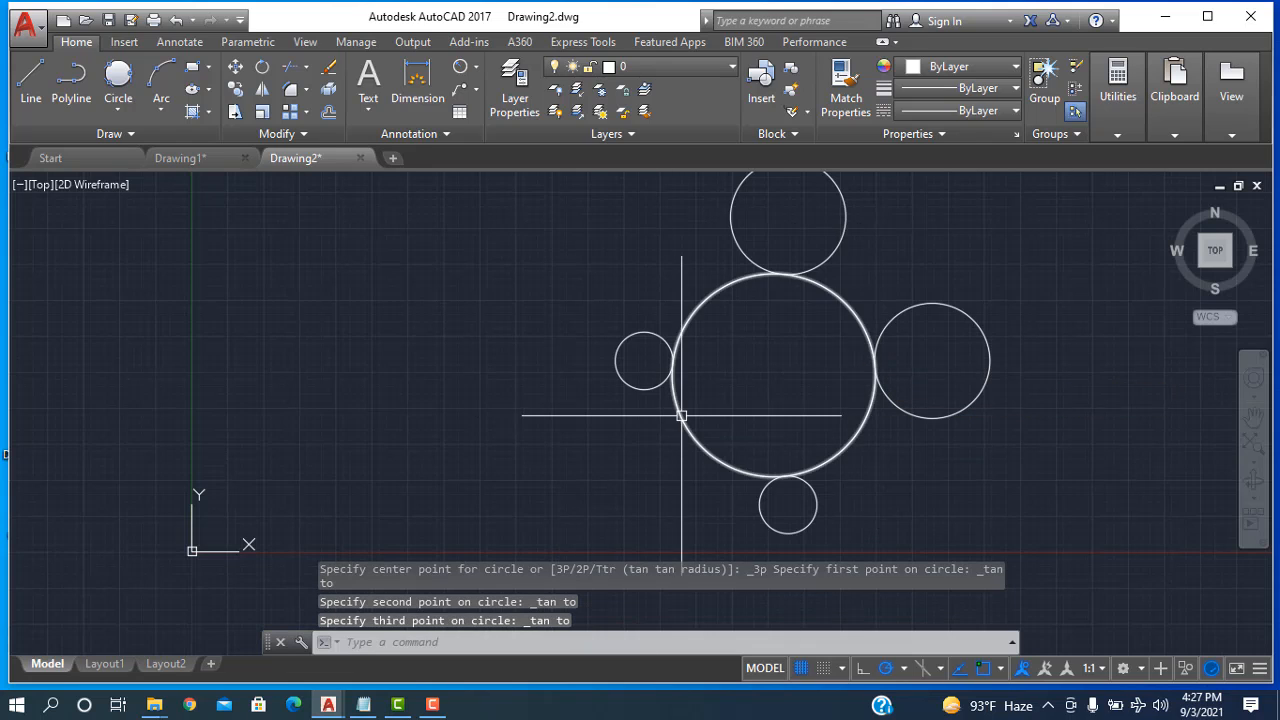
Draw a circle tangent to the left 10" radius circle, the central circle and the upper 20" radius circle.
left_click(118, 82)
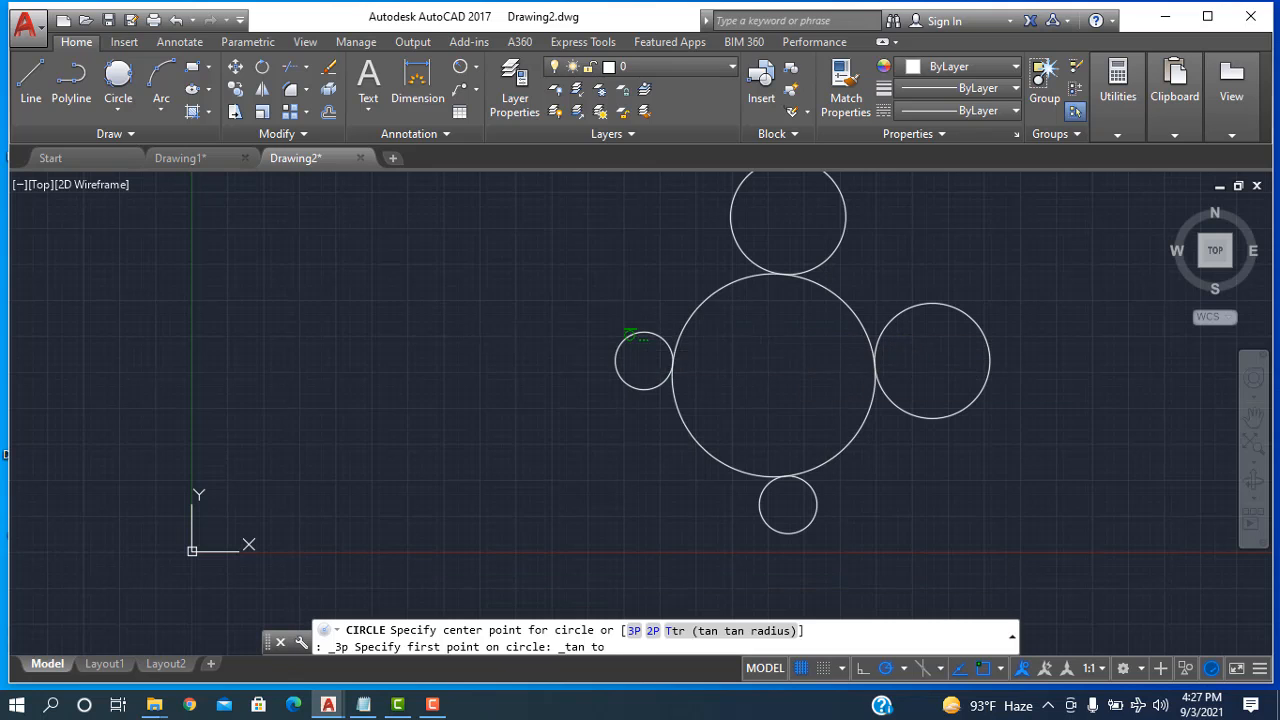
left_click(626, 343)
left_click(692, 309)
left_click(734, 243)
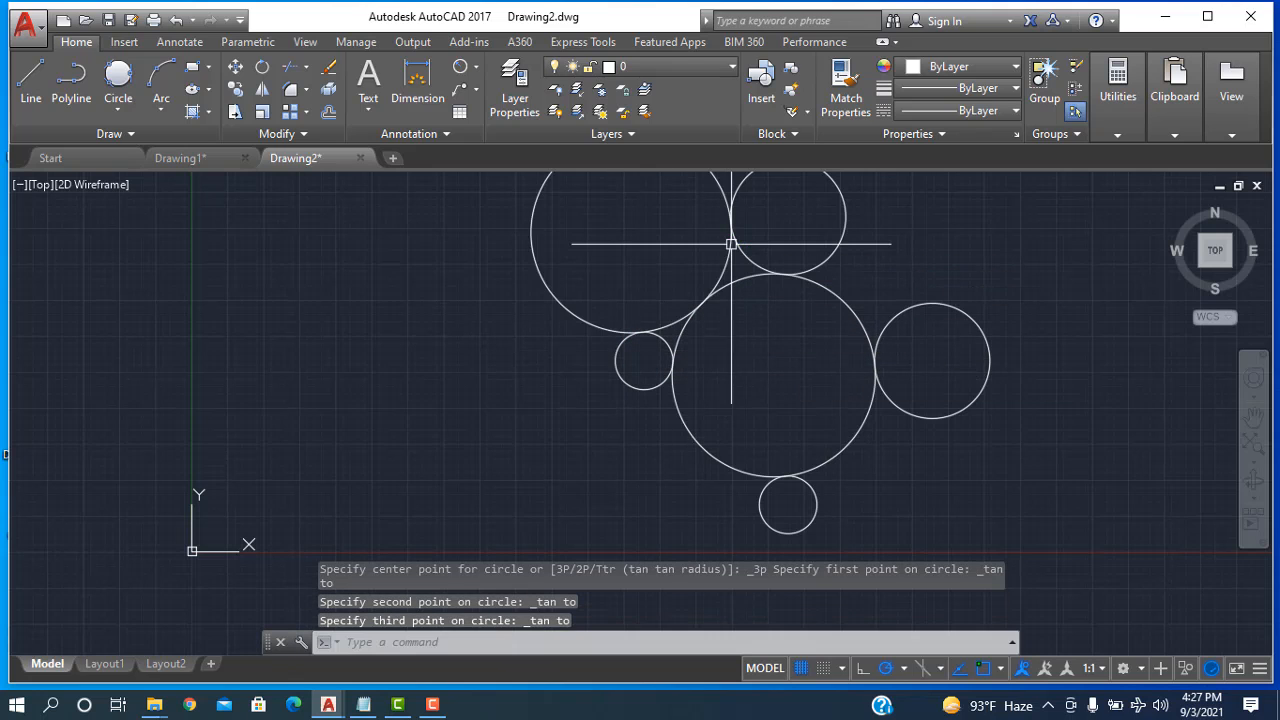
Draw a circle tangent to the bottom 10" radius circle, the central circle and the right 20" radius circle.
right_click(494, 391)
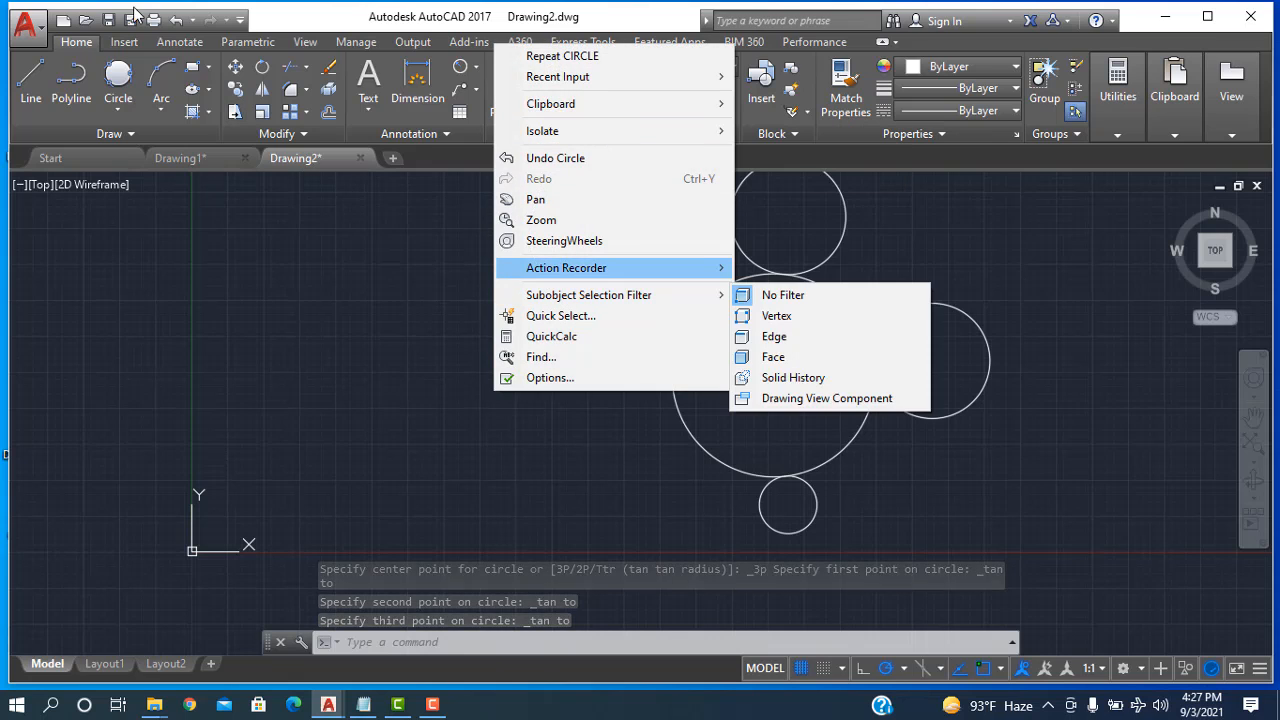
left_click(562, 56)
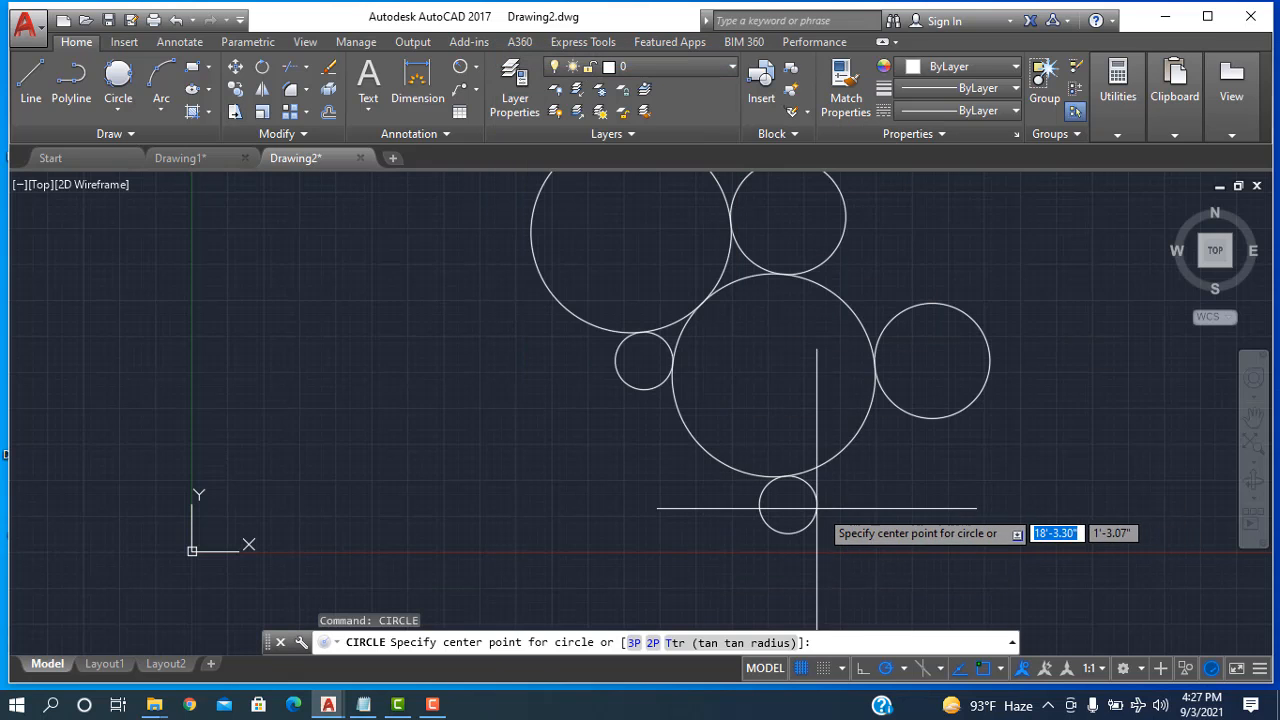
left_click(113, 78)
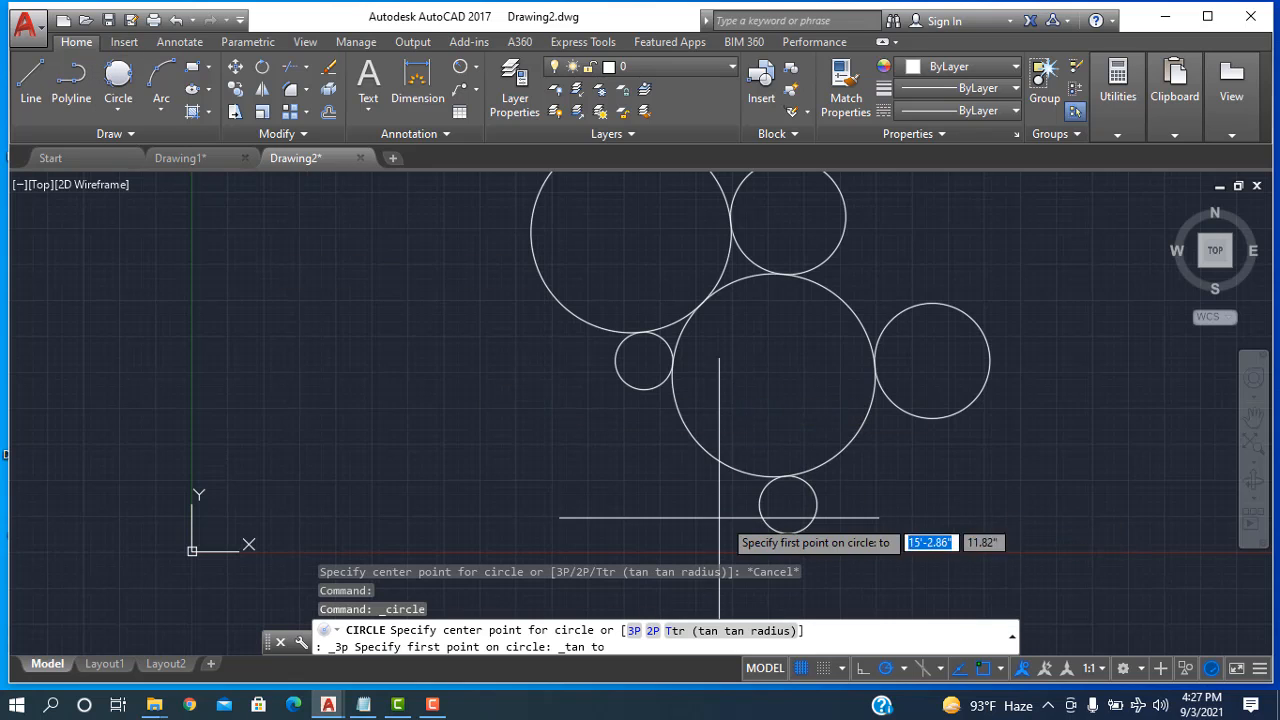
left_click(846, 440)
left_click(897, 401)
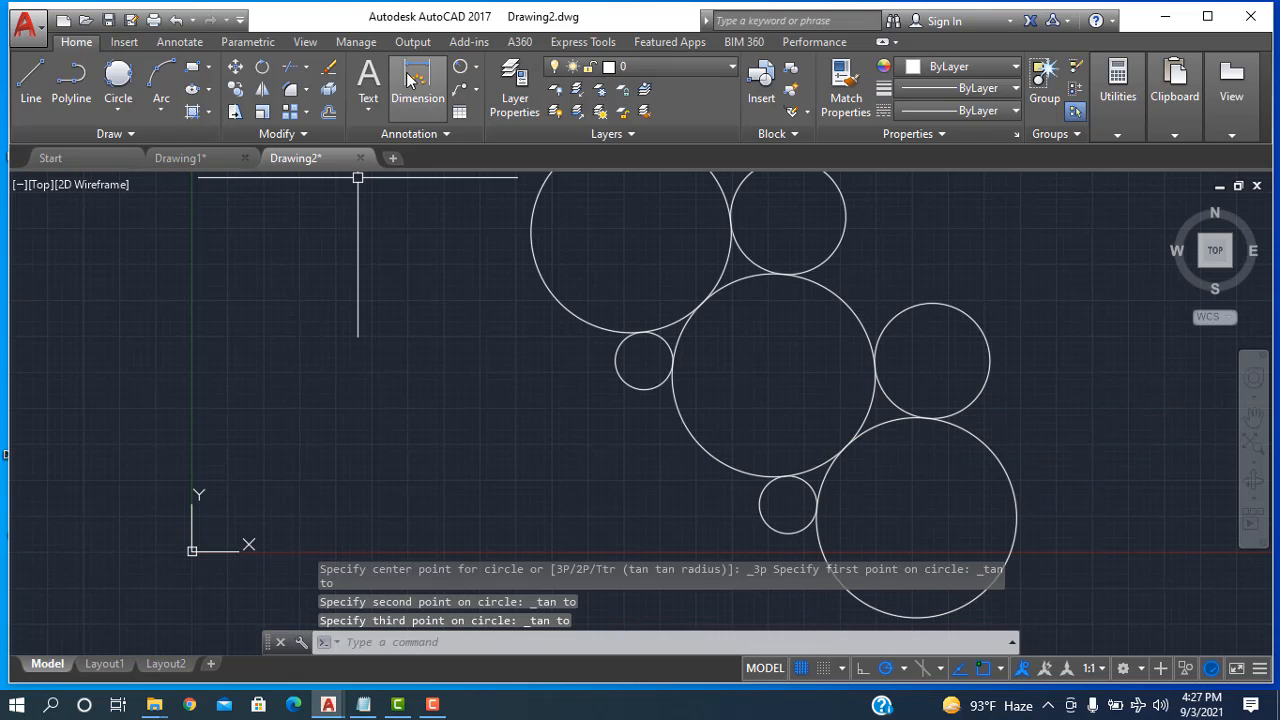
Trim the three tangent circles down to the crossing arcs that link each 10" radius circle with a 20" radius circle.
left_click(309, 66)
left_click(310, 100)
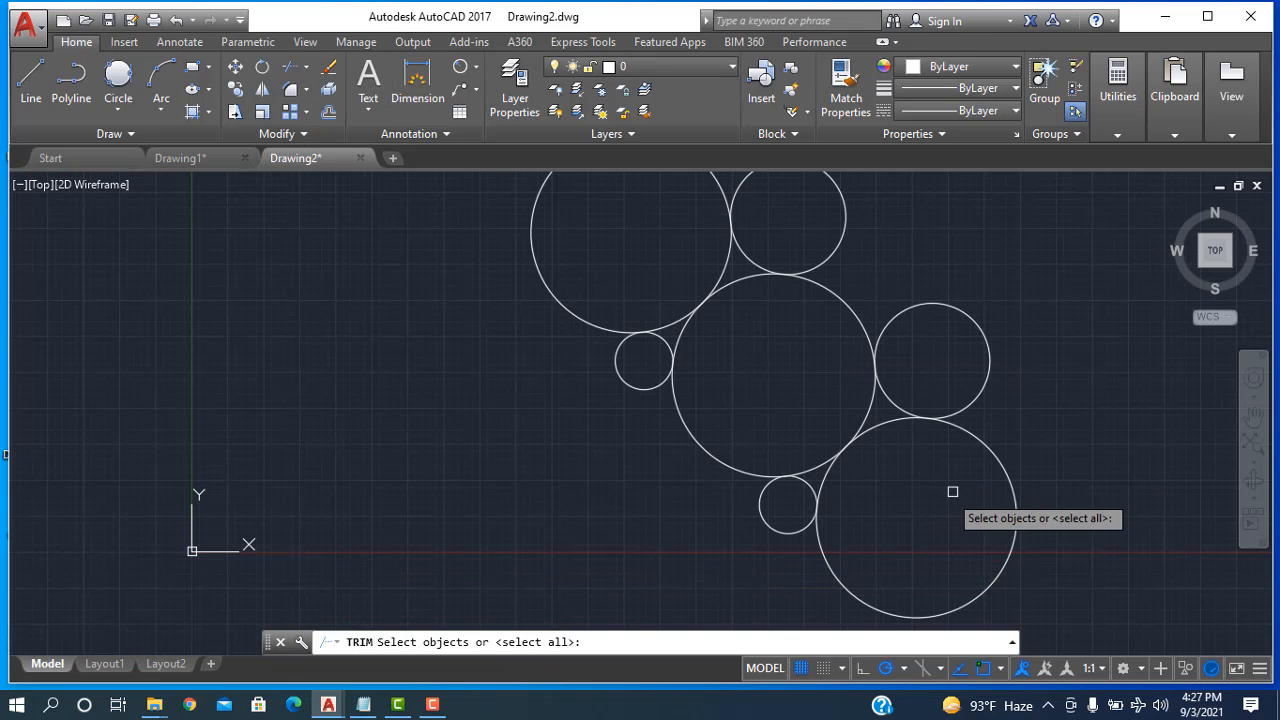
key("Return")
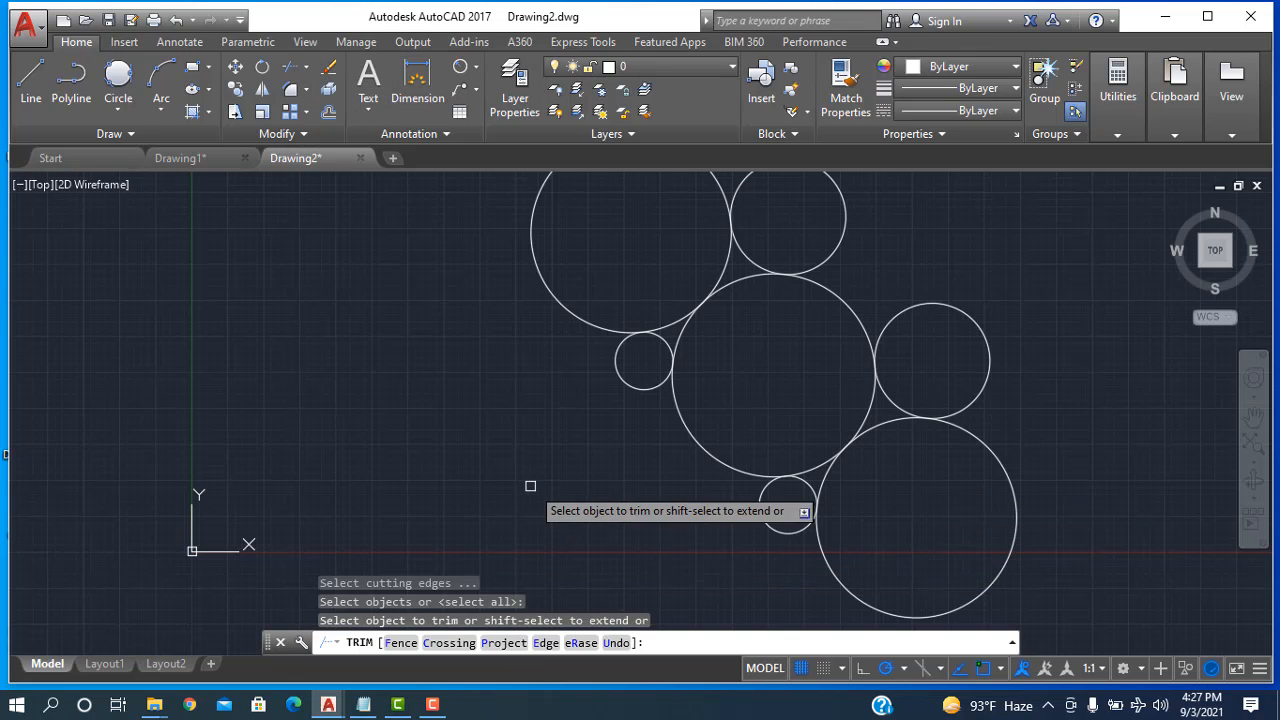
left_click(836, 576)
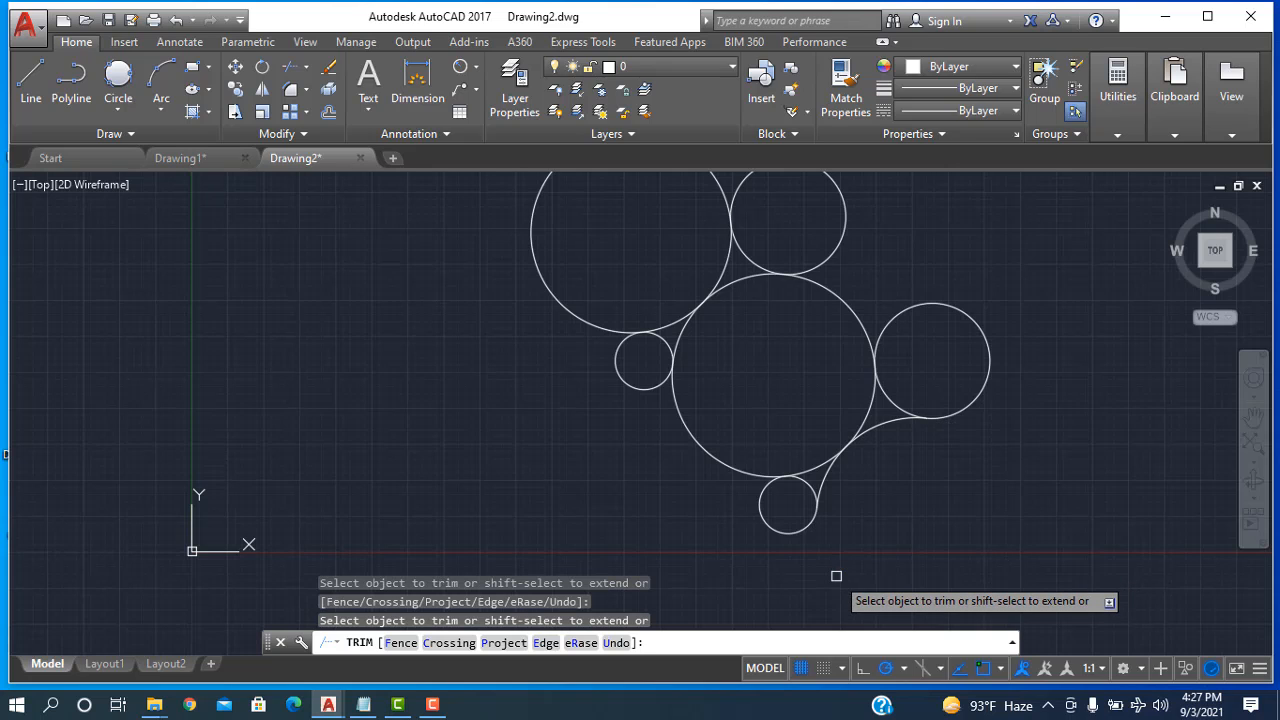
left_click(701, 445)
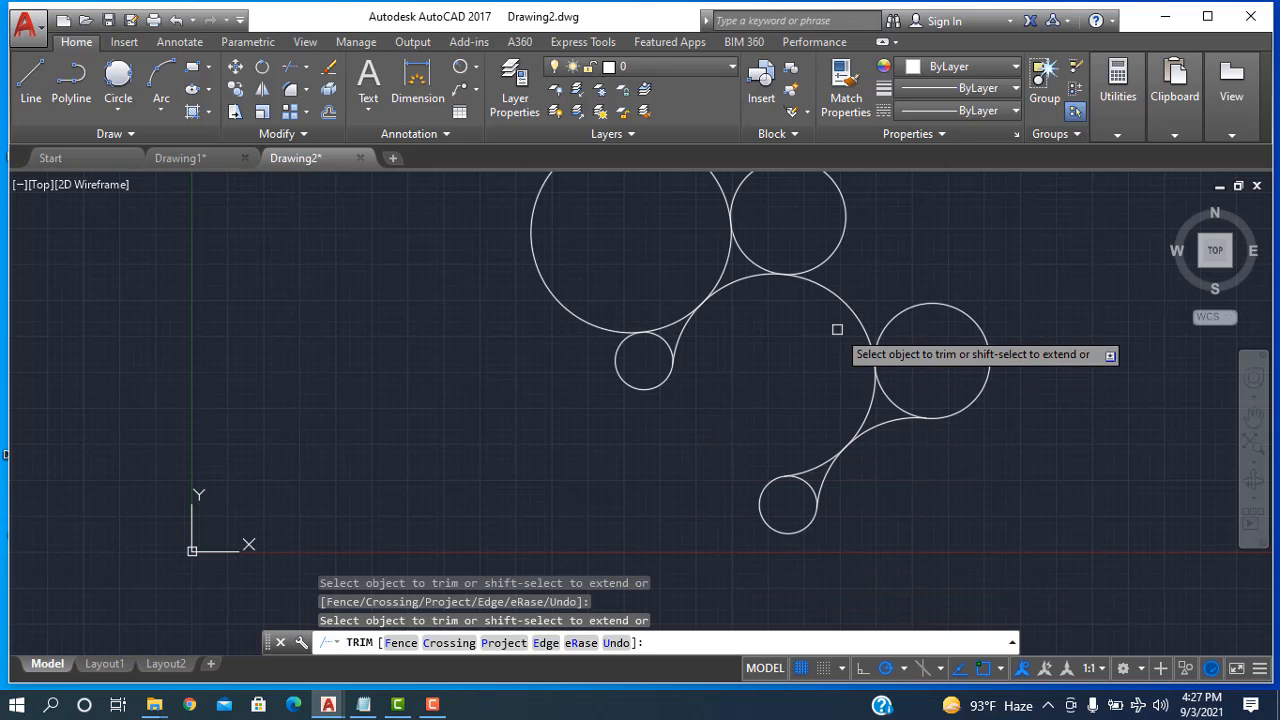
left_click(846, 306)
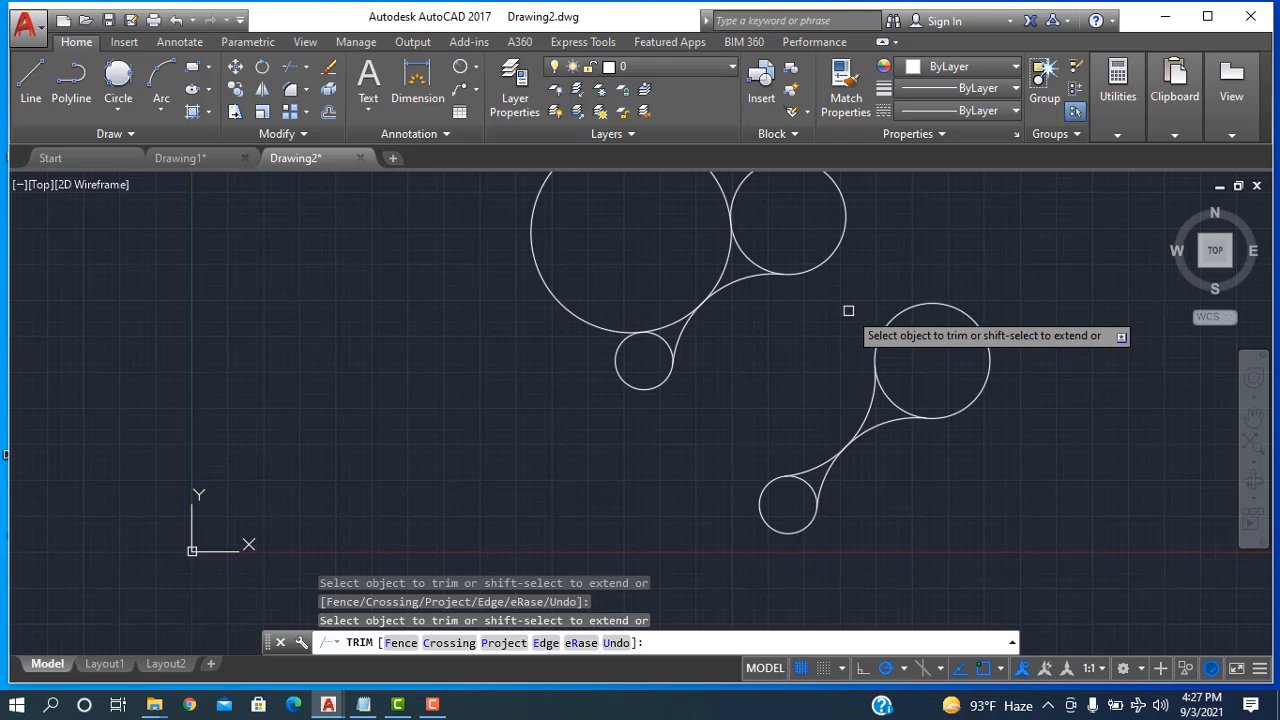
left_click(533, 258)
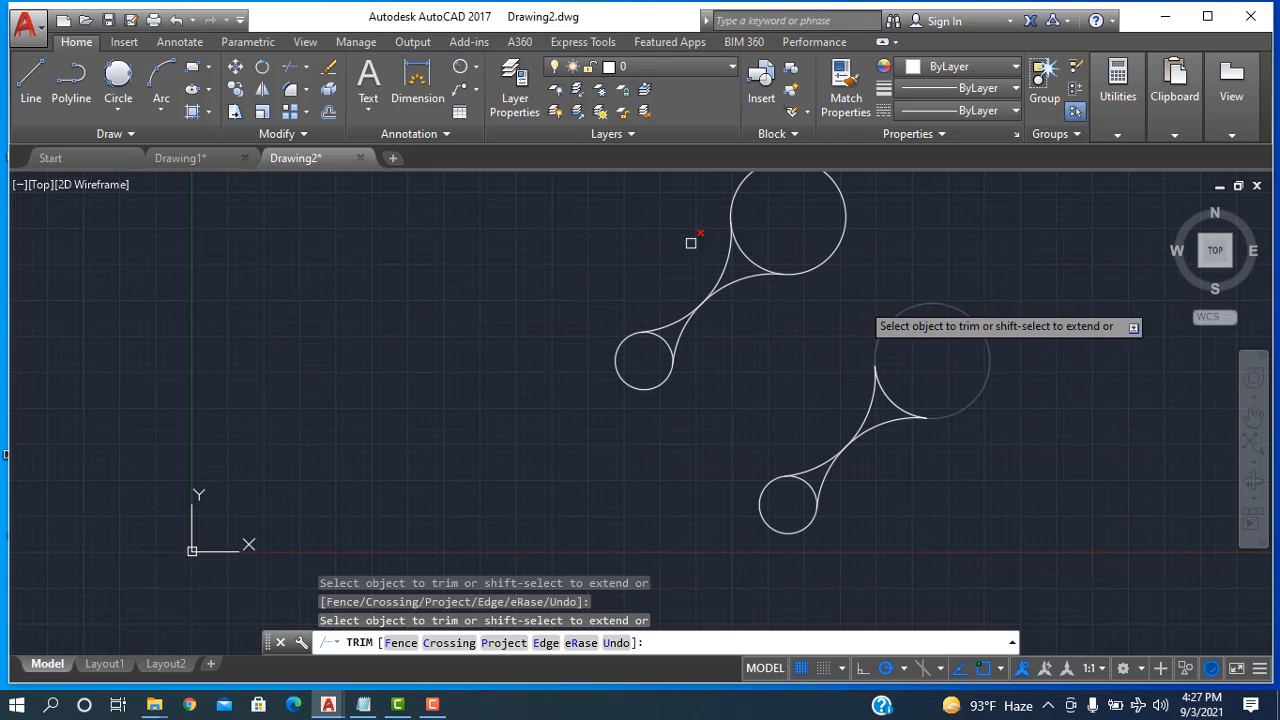
key("Escape")
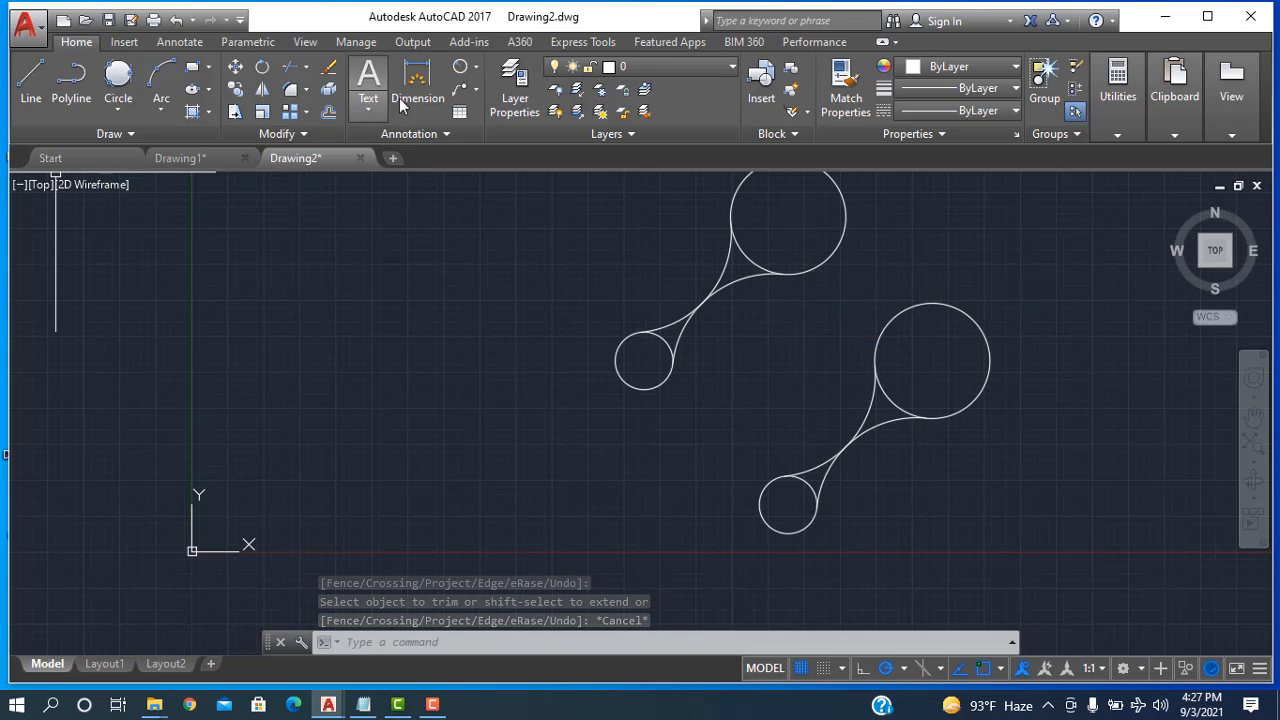
Hatch the two 20" radius circles with the ANSI38 pattern in cyan.
left_click(209, 114)
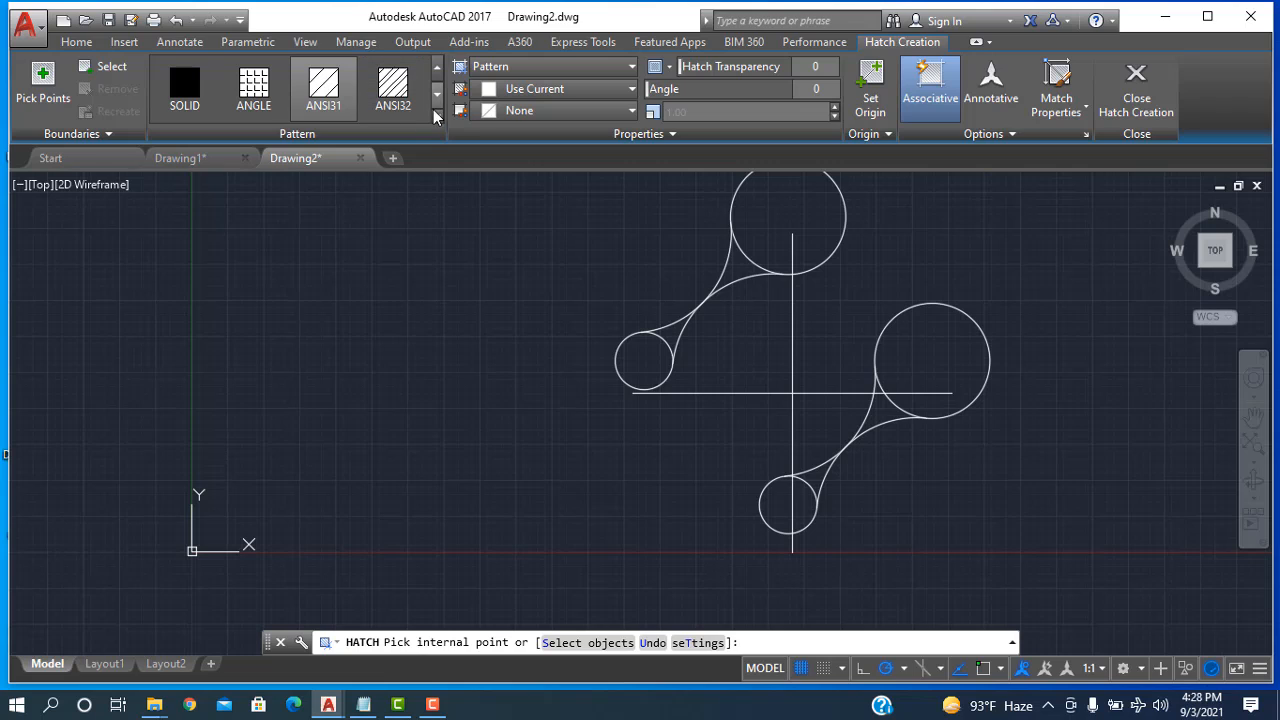
left_click(438, 95)
left_click(438, 95)
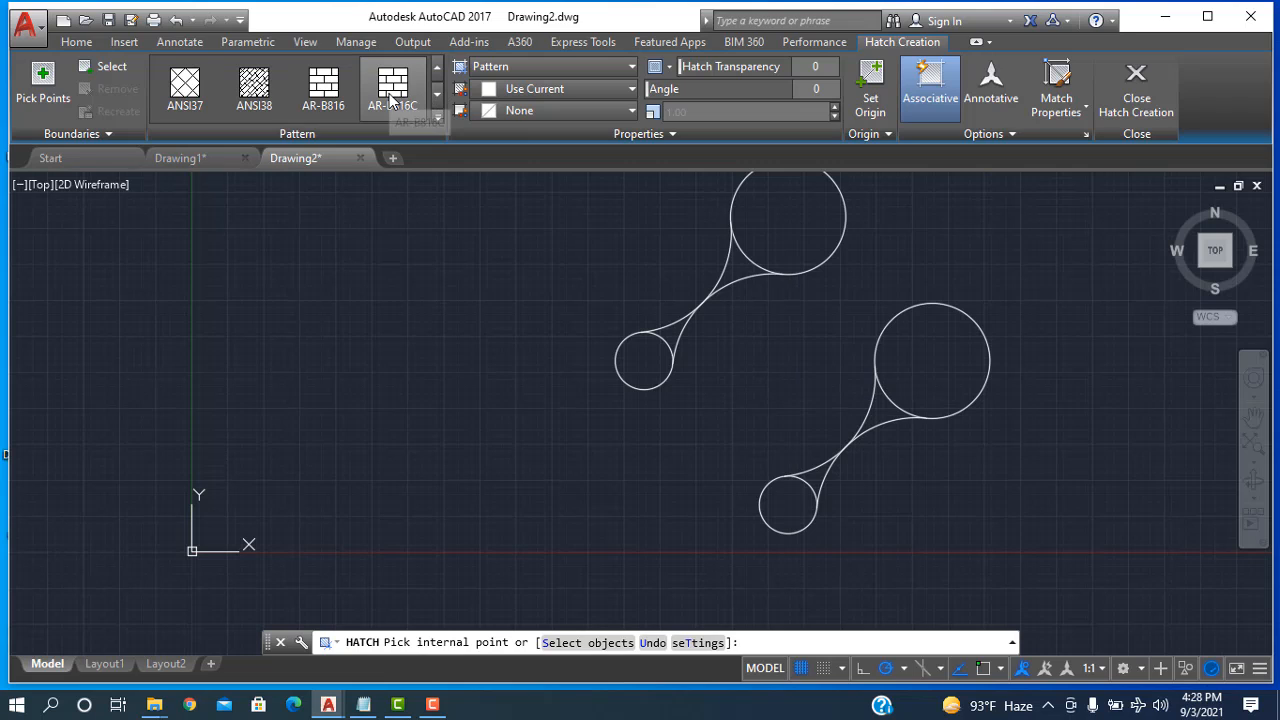
left_click(255, 88)
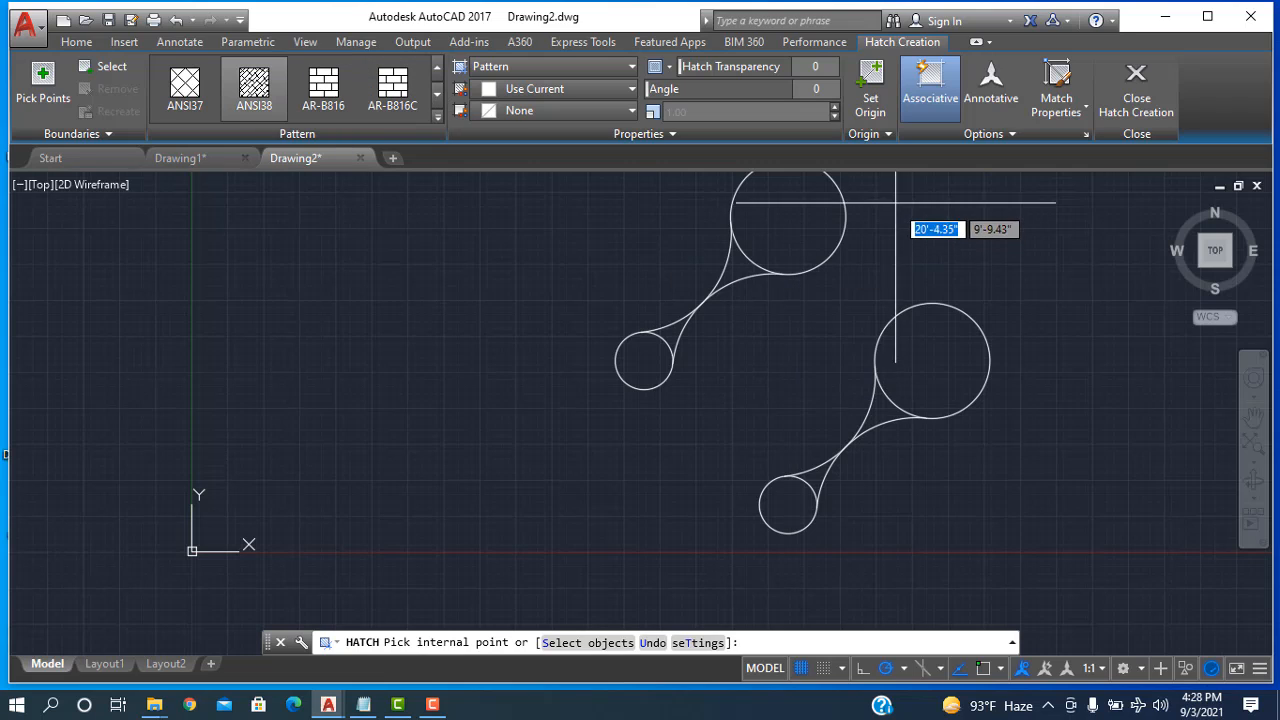
left_click(813, 210)
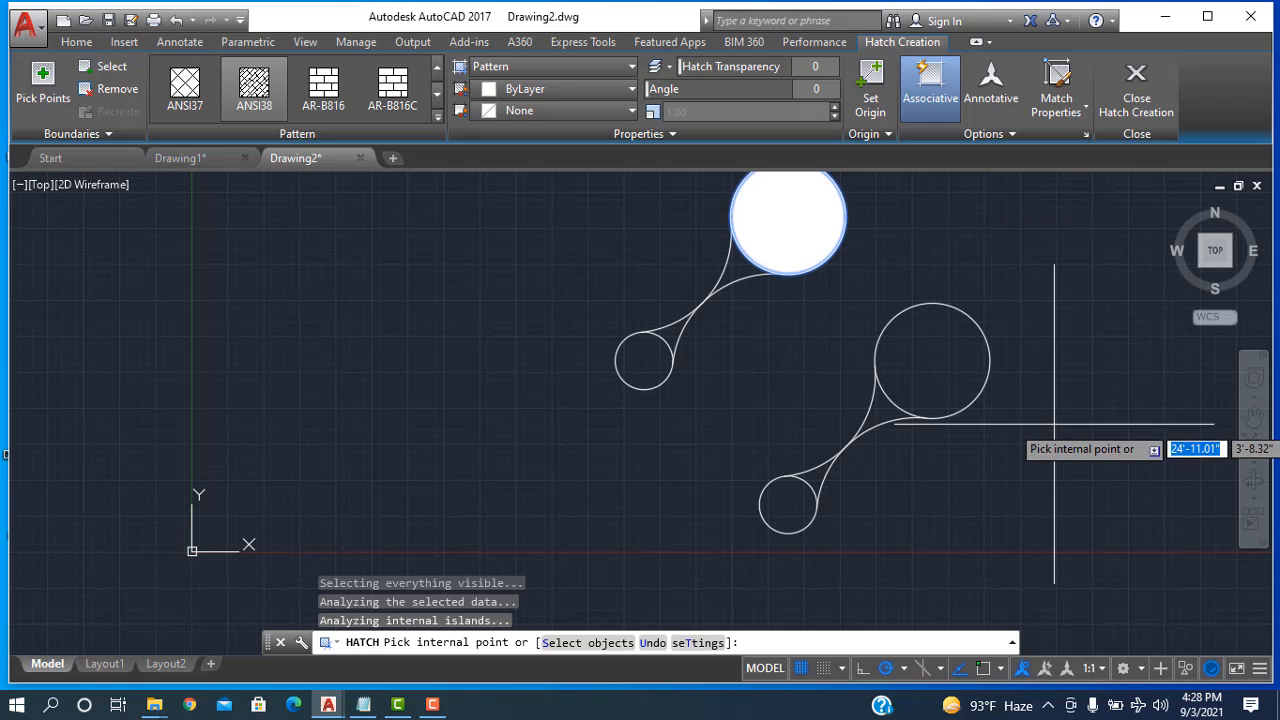
left_click(633, 89)
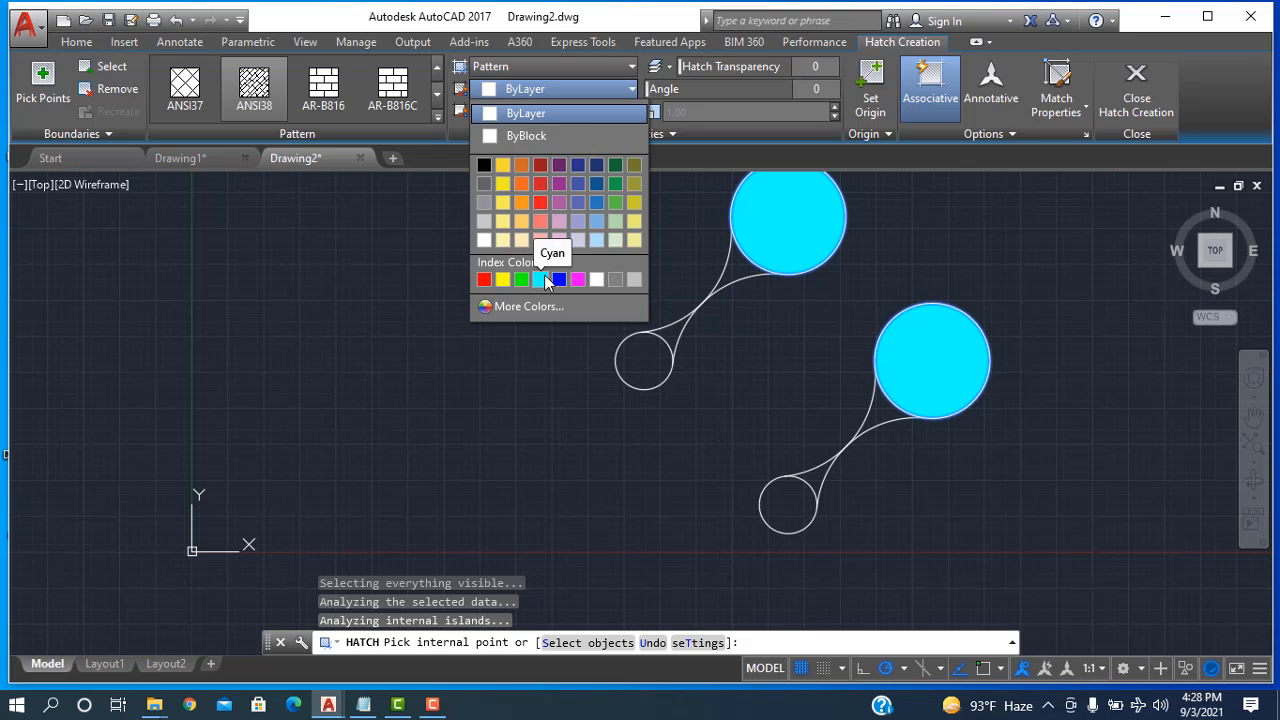
left_click(545, 281)
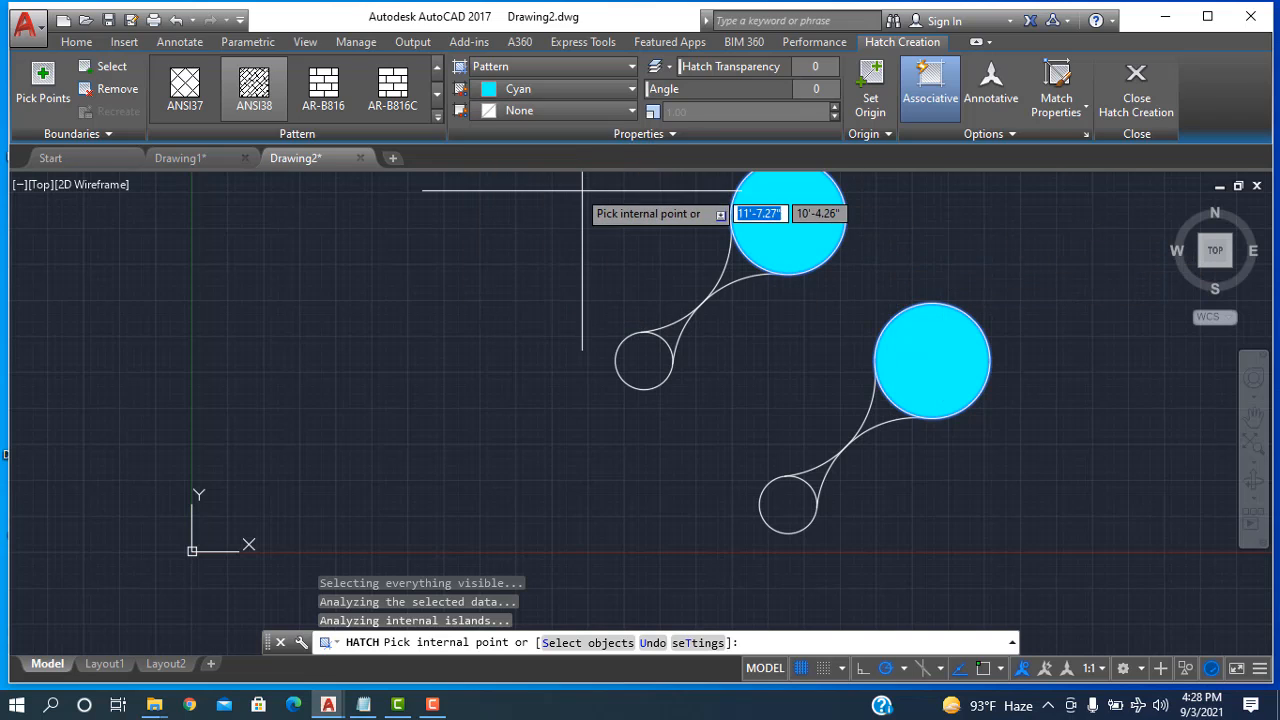
Set the background color of the hatch to red and end the Hatch command.
left_click(607, 109)
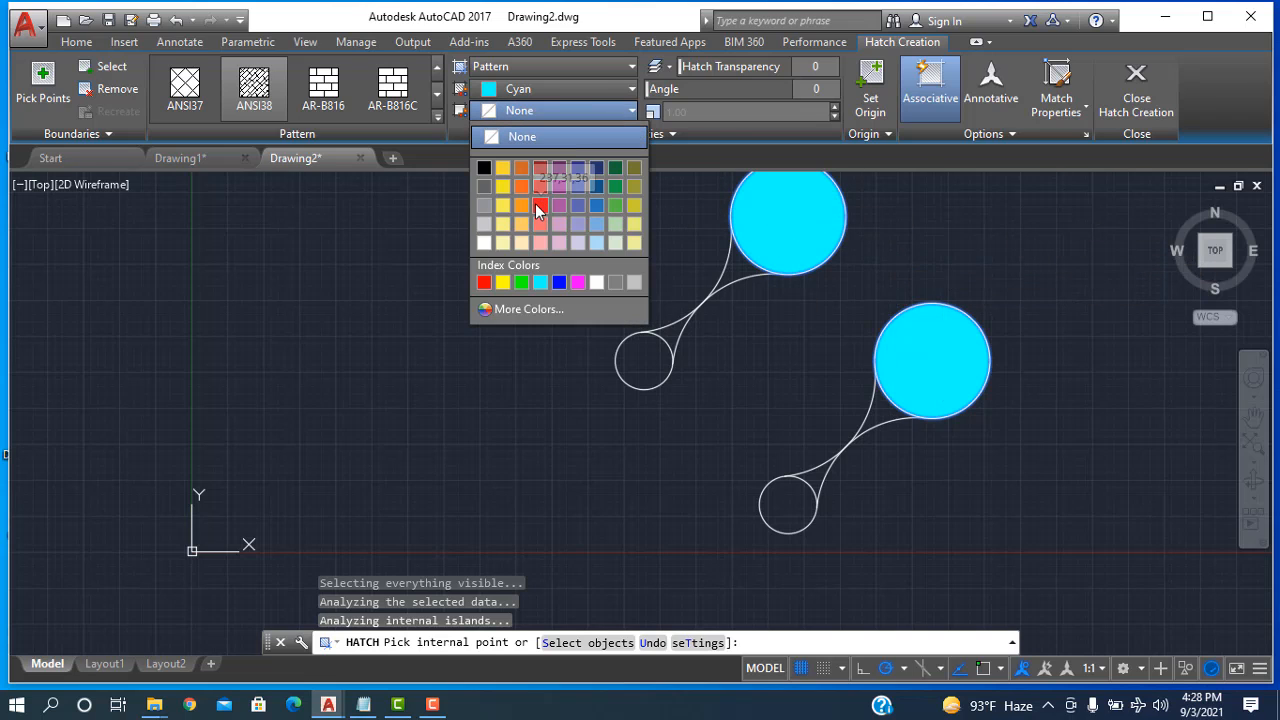
left_click(535, 203)
key("Escape")
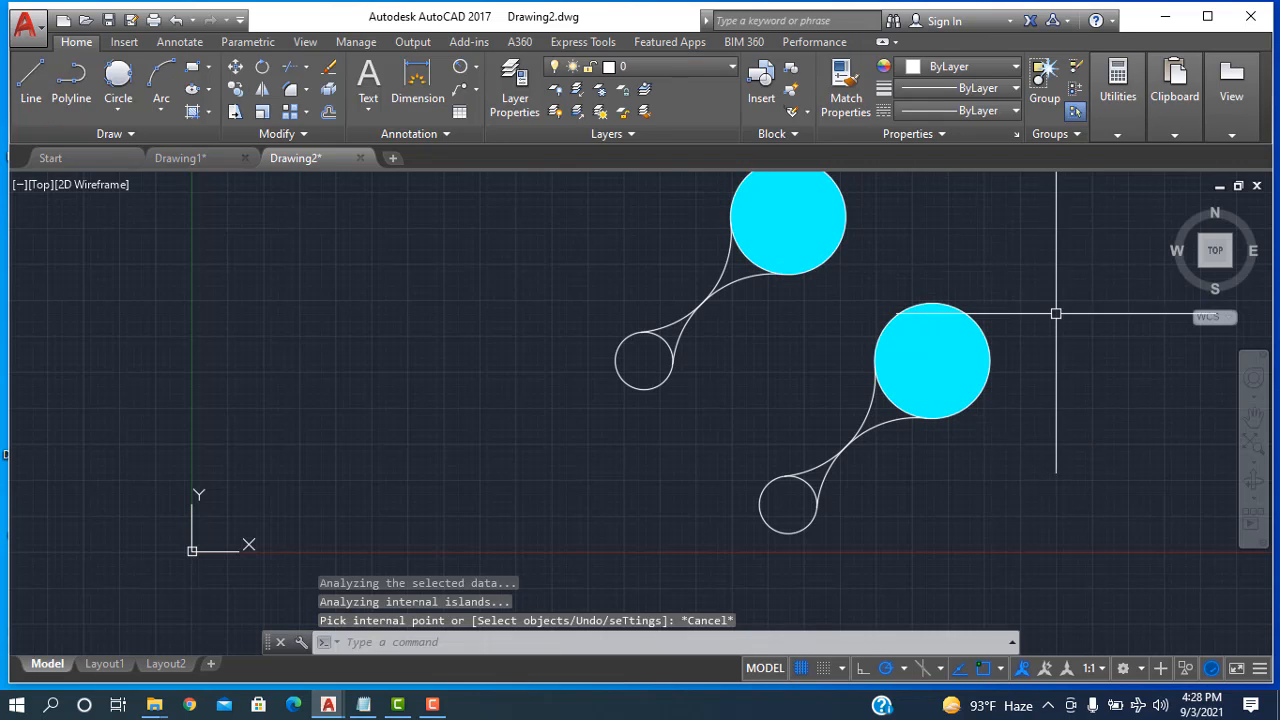
Create a new layer named Dimension and set its color to yellow.
scroll(1056, 319, "down", 2)
scroll(1036, 260, "up", 2)
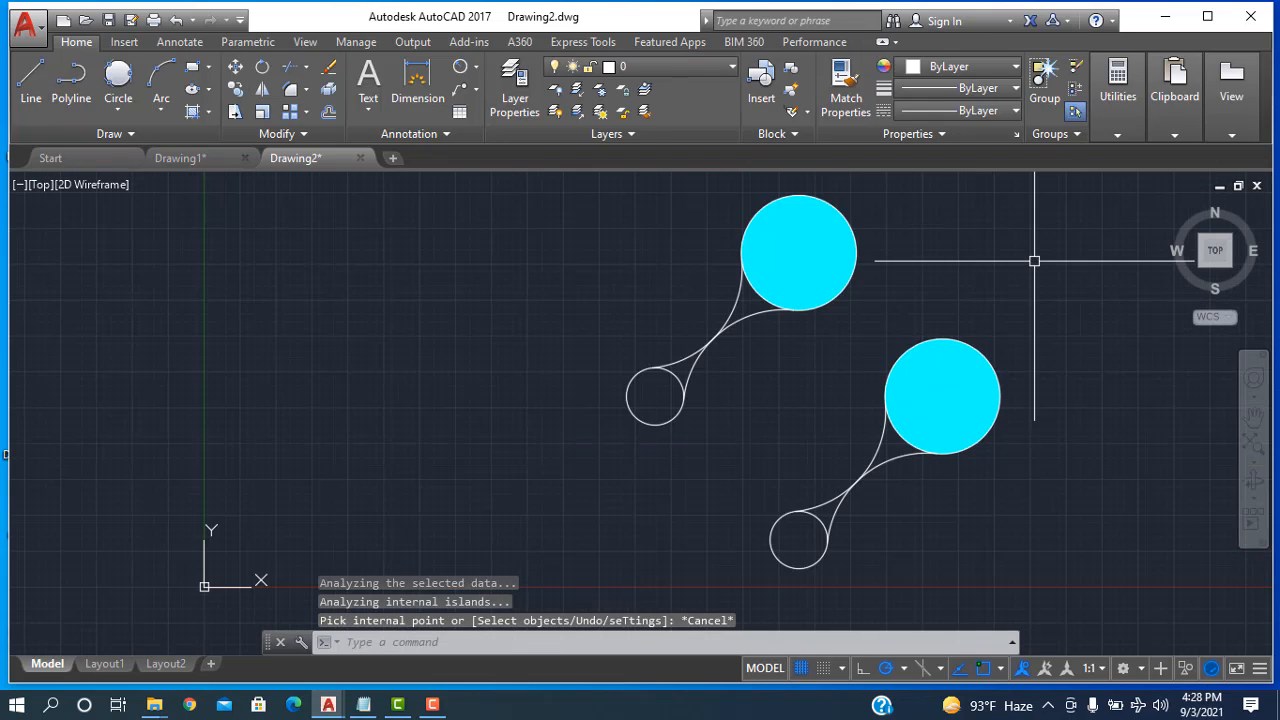
type("ay")
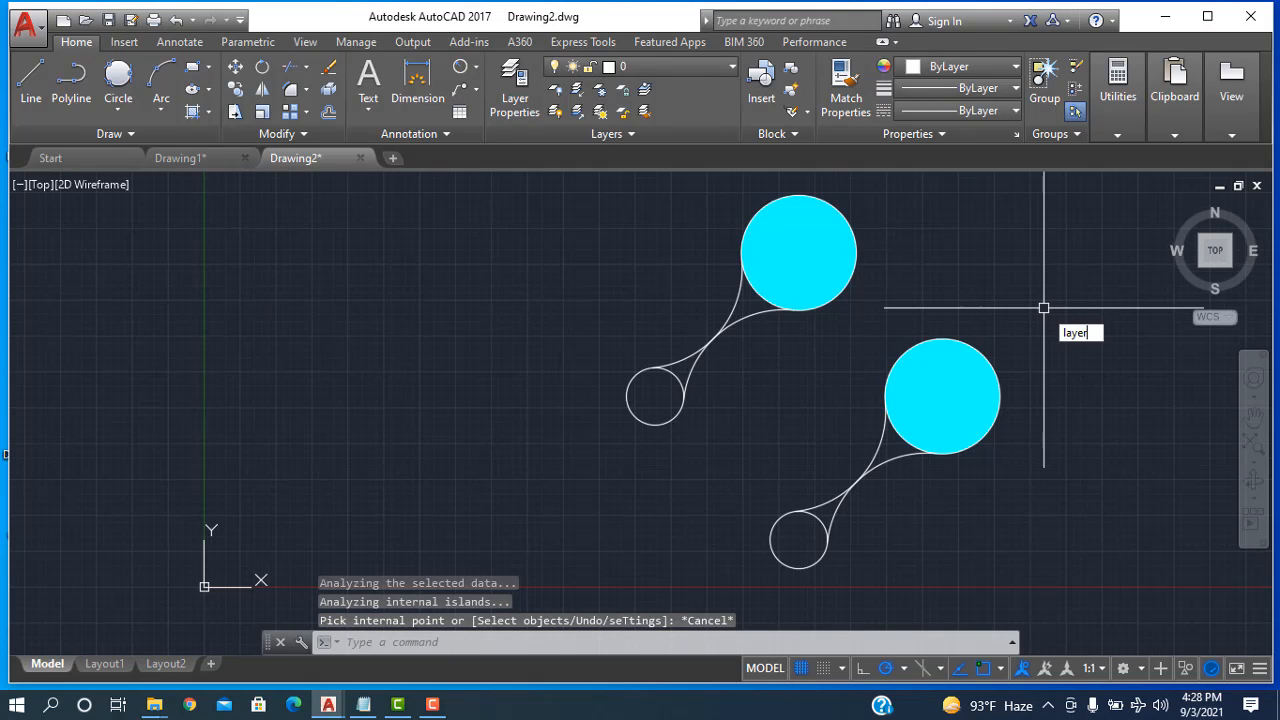
type("er")
key("Return")
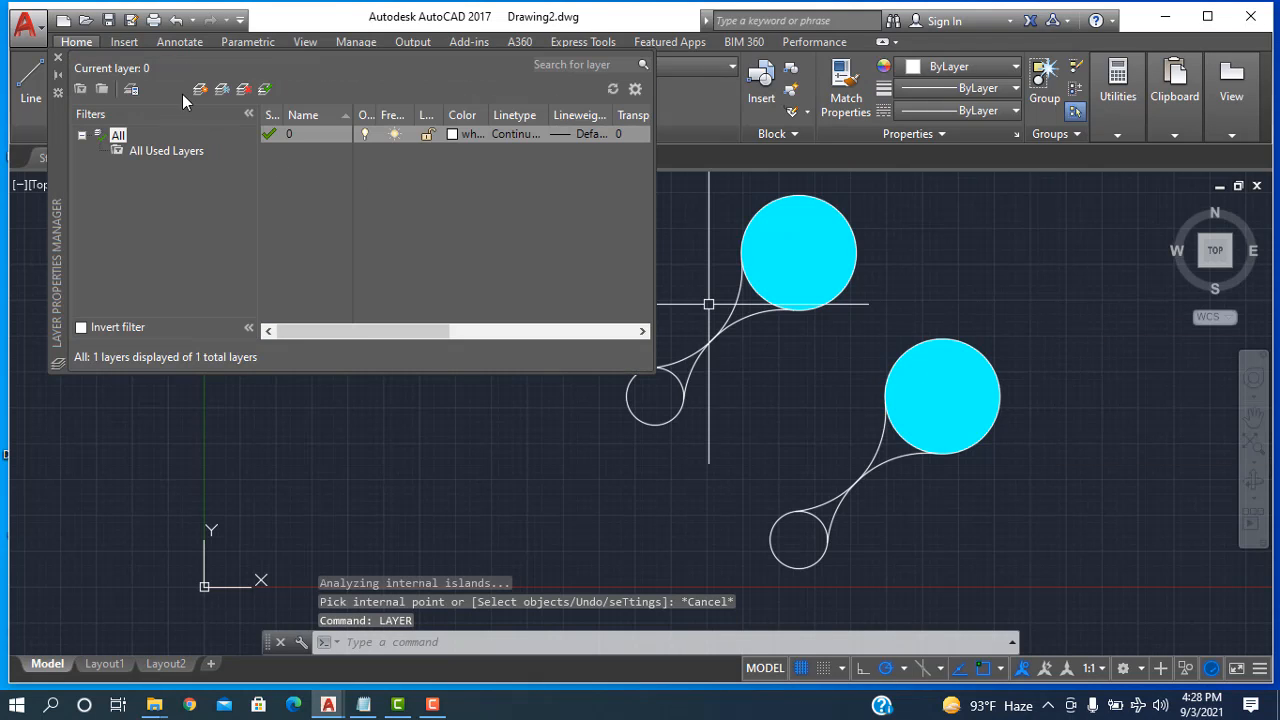
left_click(199, 91)
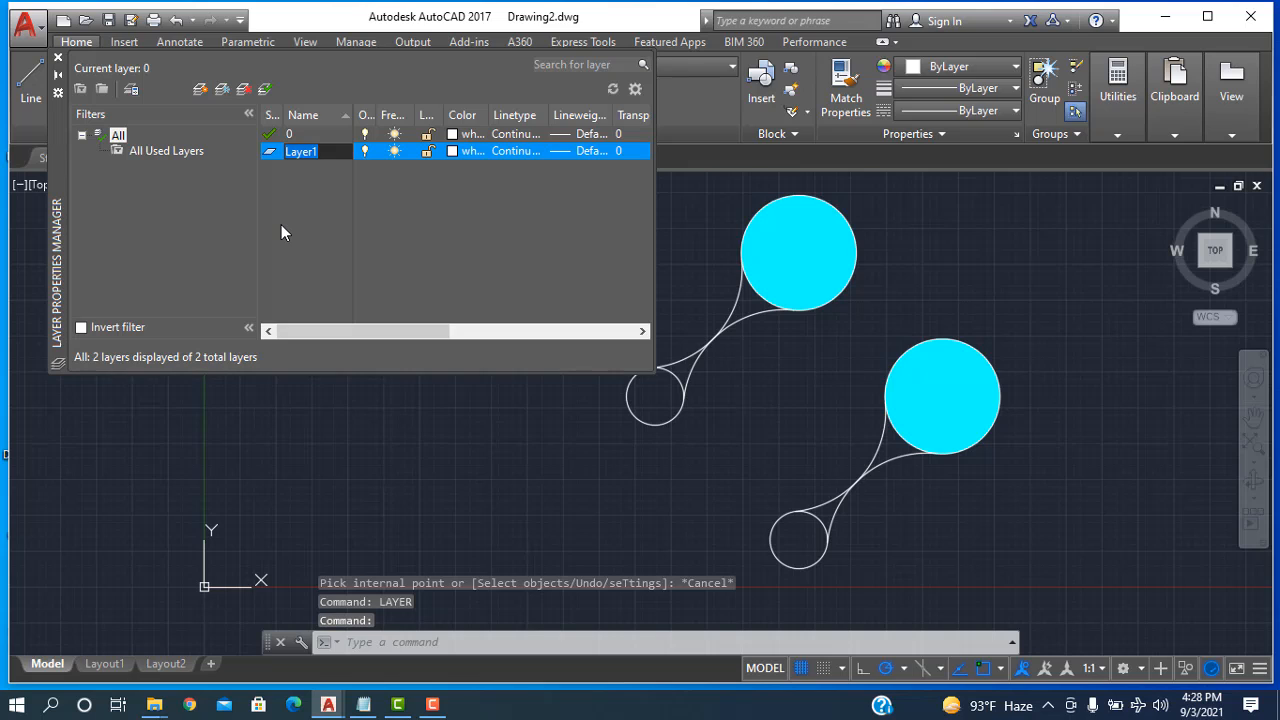
type("Dimension")
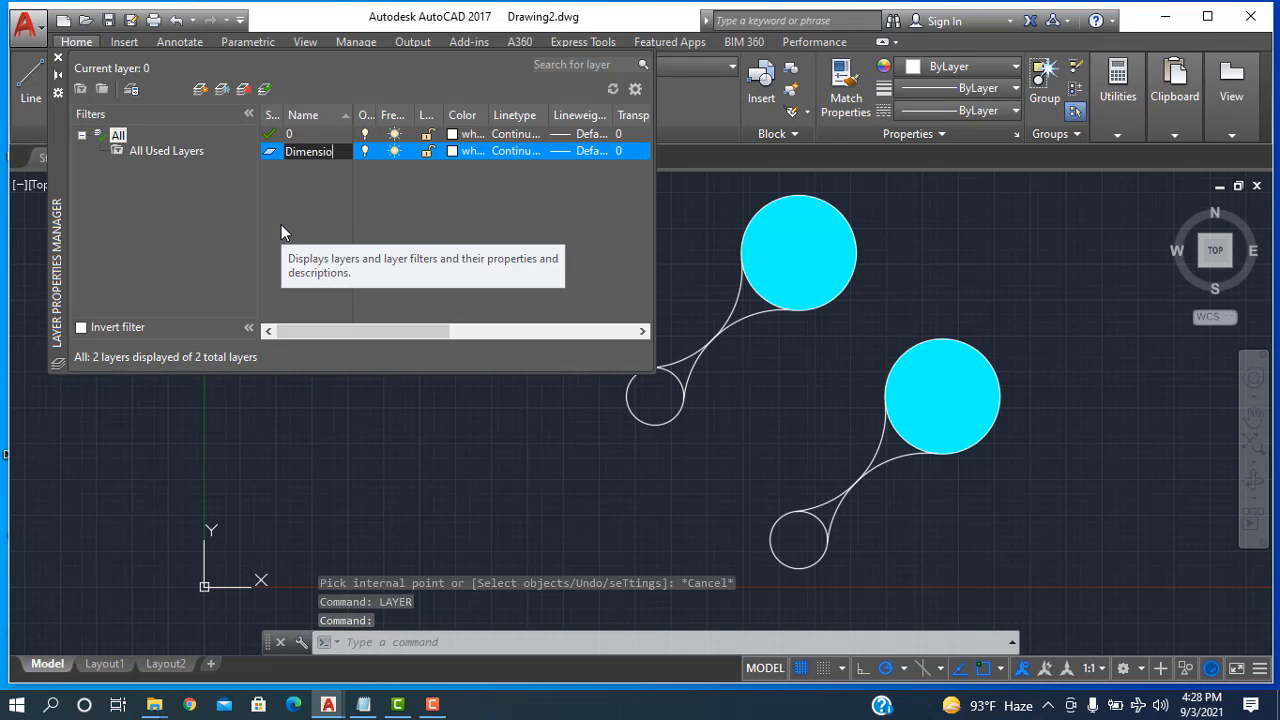
left_click(452, 153)
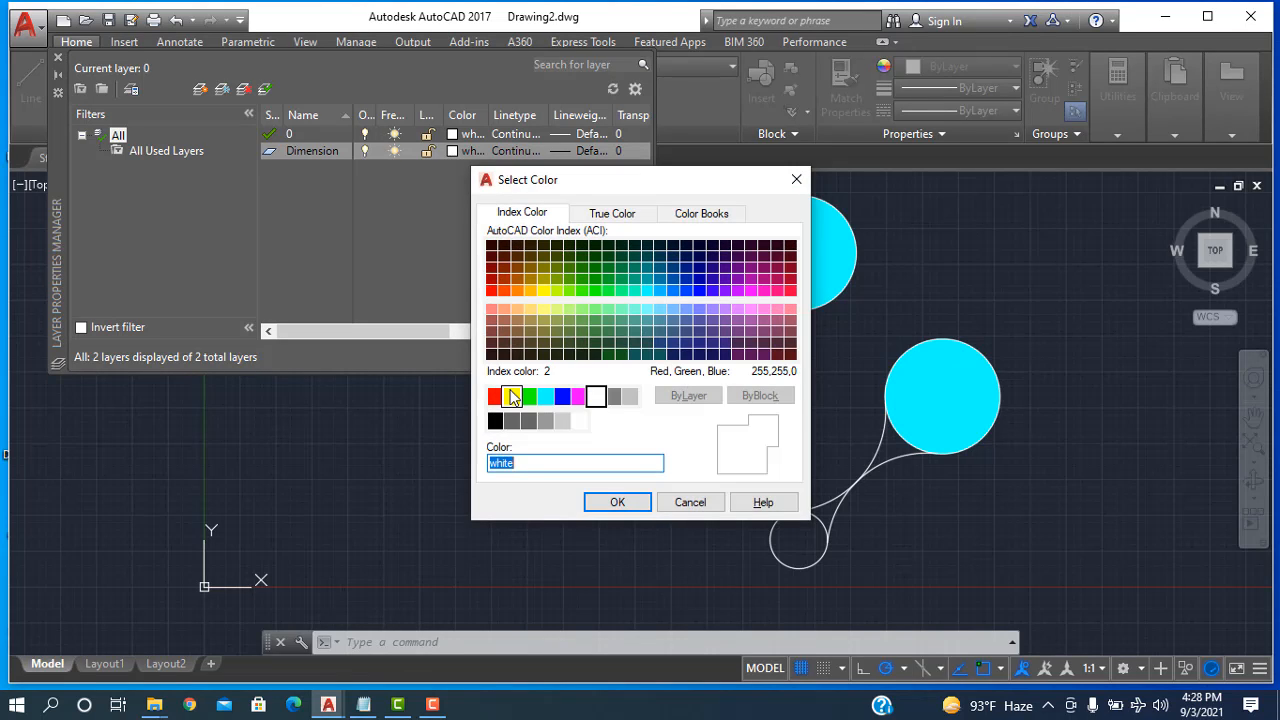
left_click(511, 396)
left_click(614, 503)
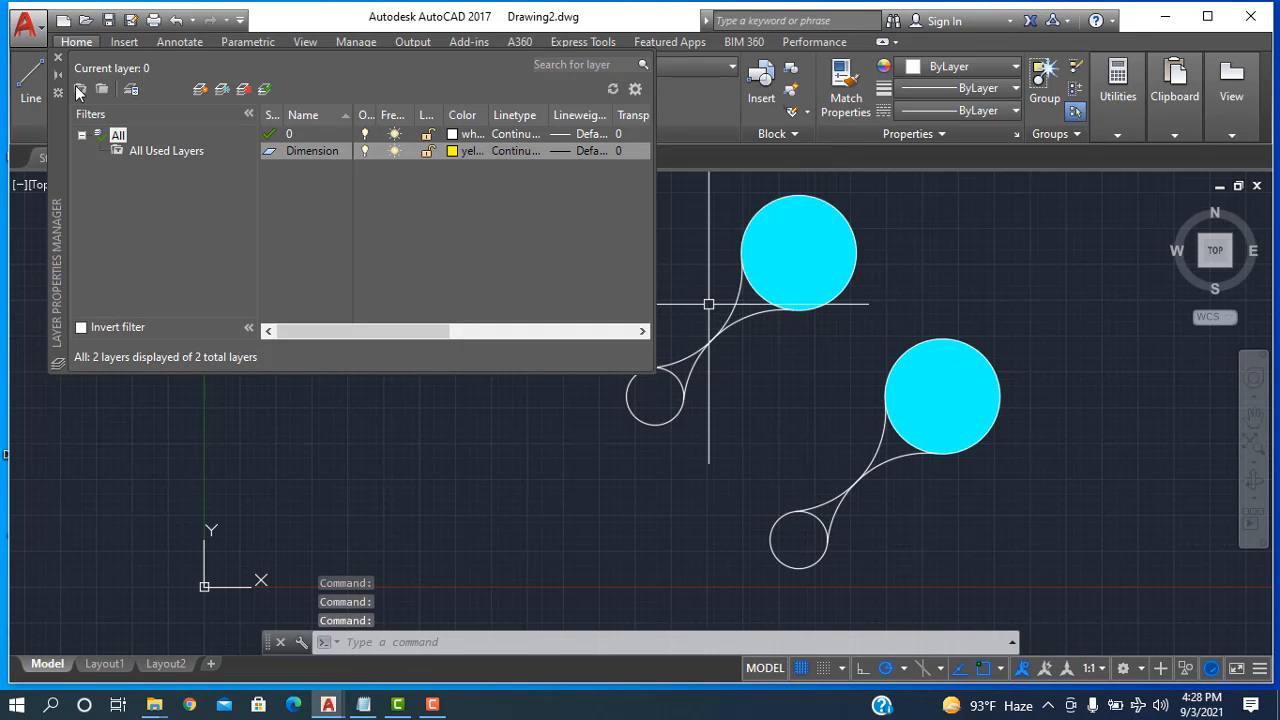
Close the layer manager and make the Dimension layer current.
left_click(58, 58)
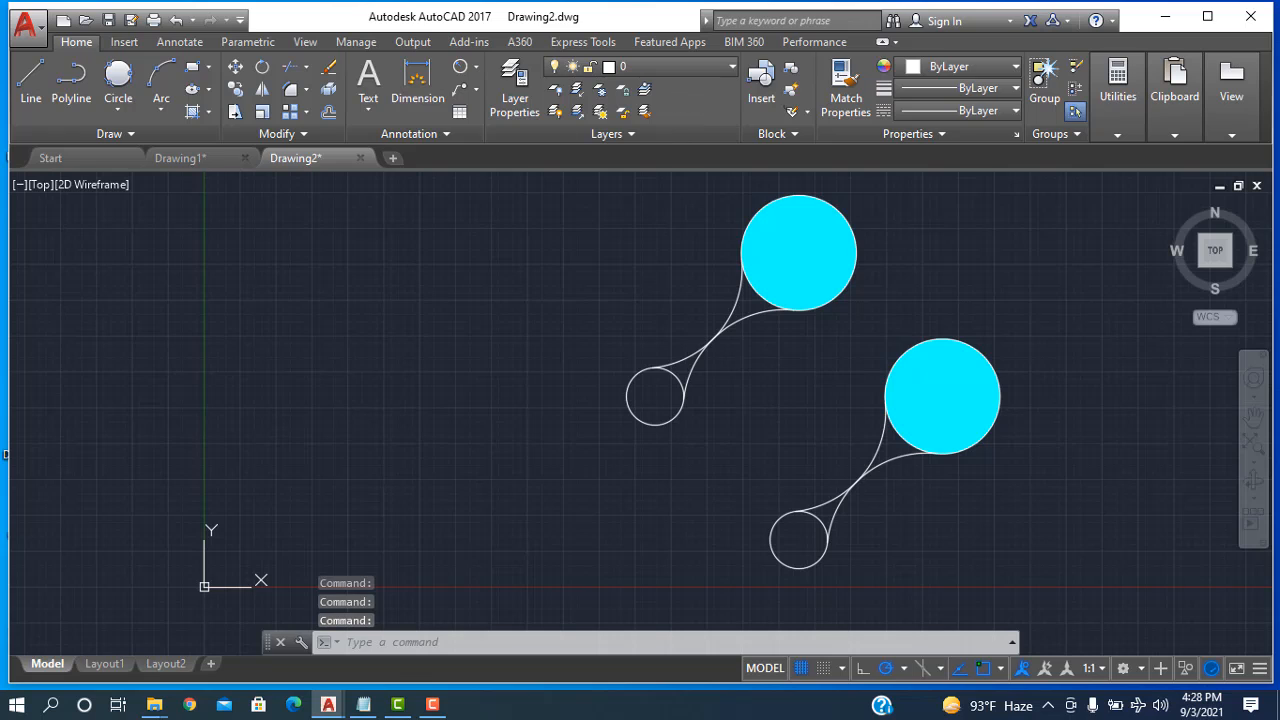
left_click(676, 64)
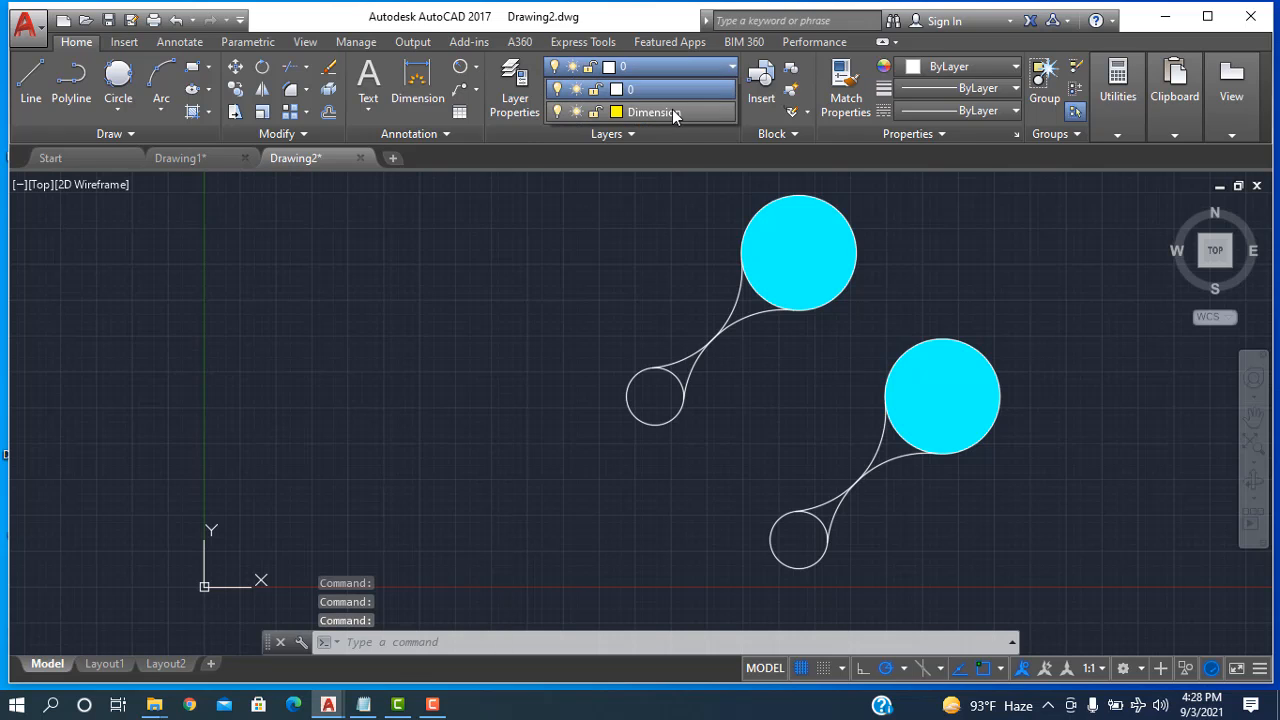
left_click(672, 109)
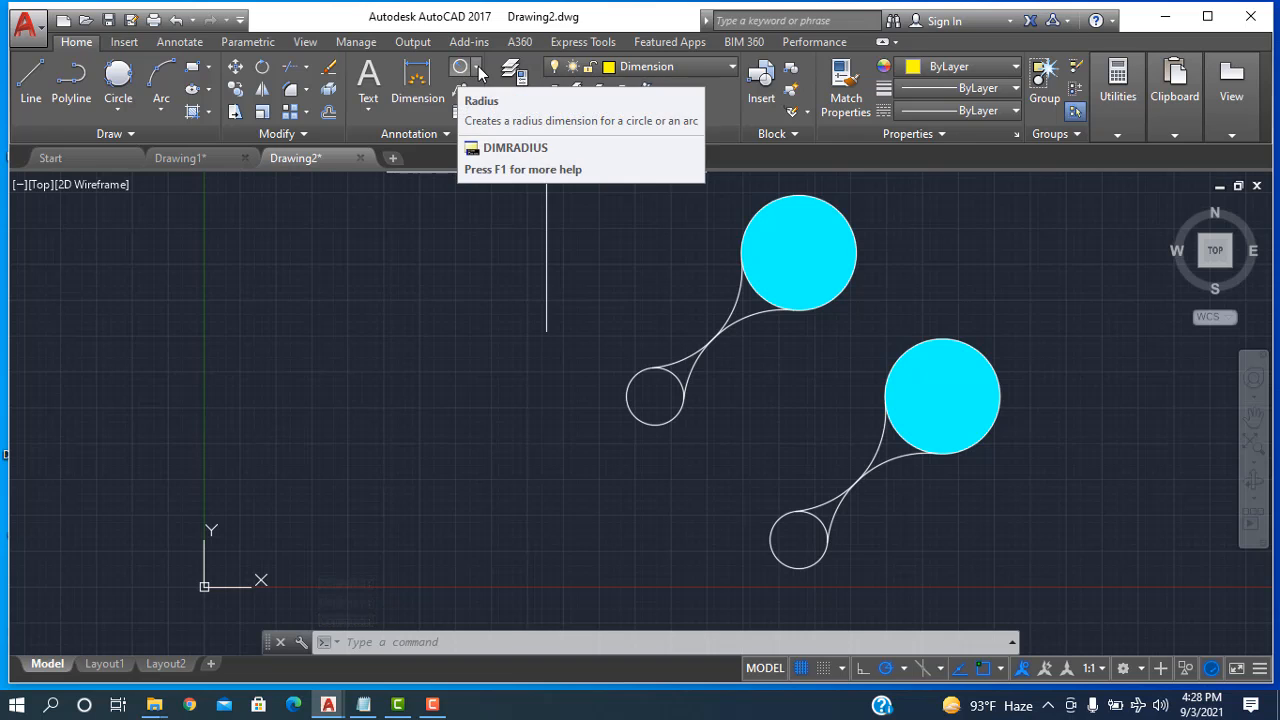
Add radius dimensions to the two hatched 20" radius circles, placing each beyond its circle to the upper right.
left_click(476, 67)
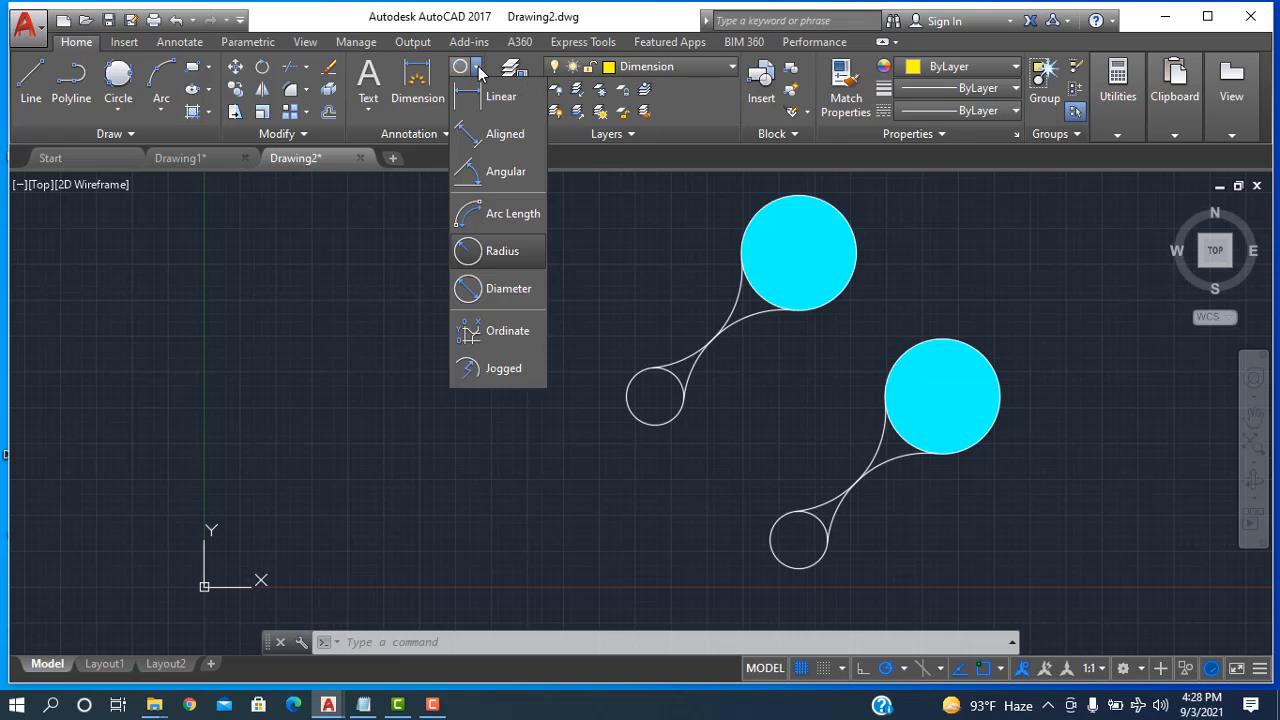
left_click(495, 253)
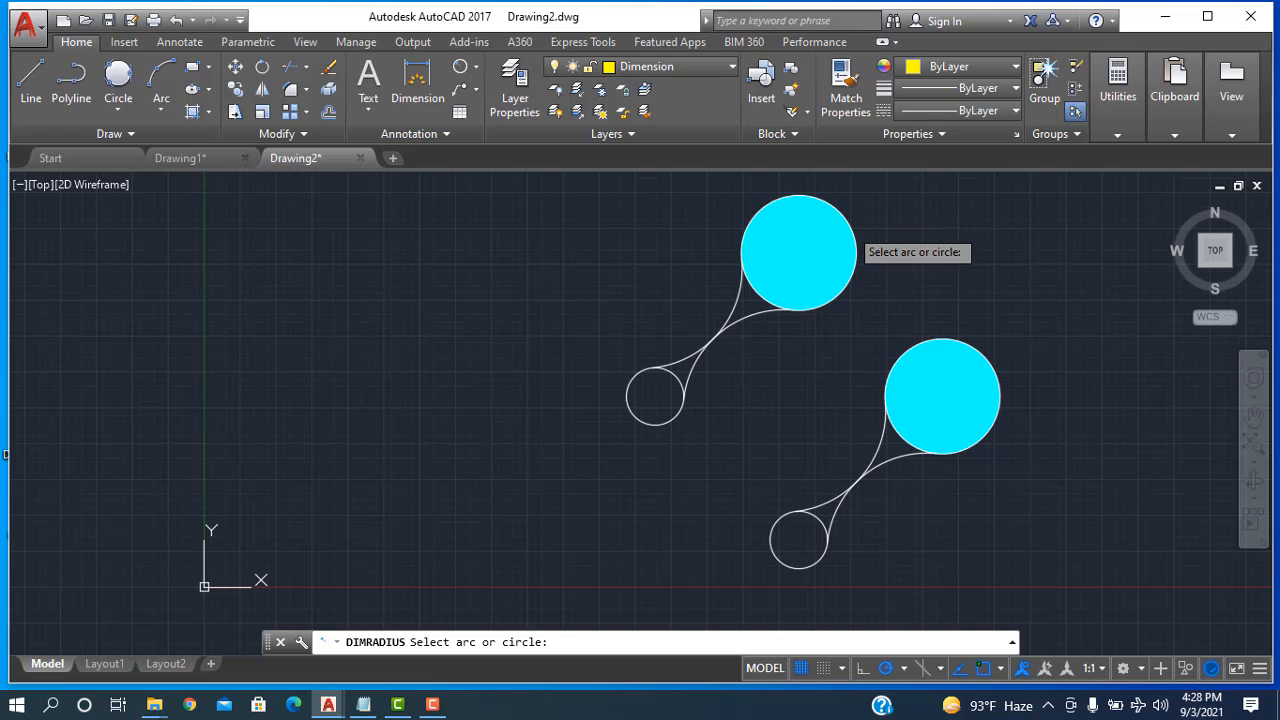
left_click(853, 242)
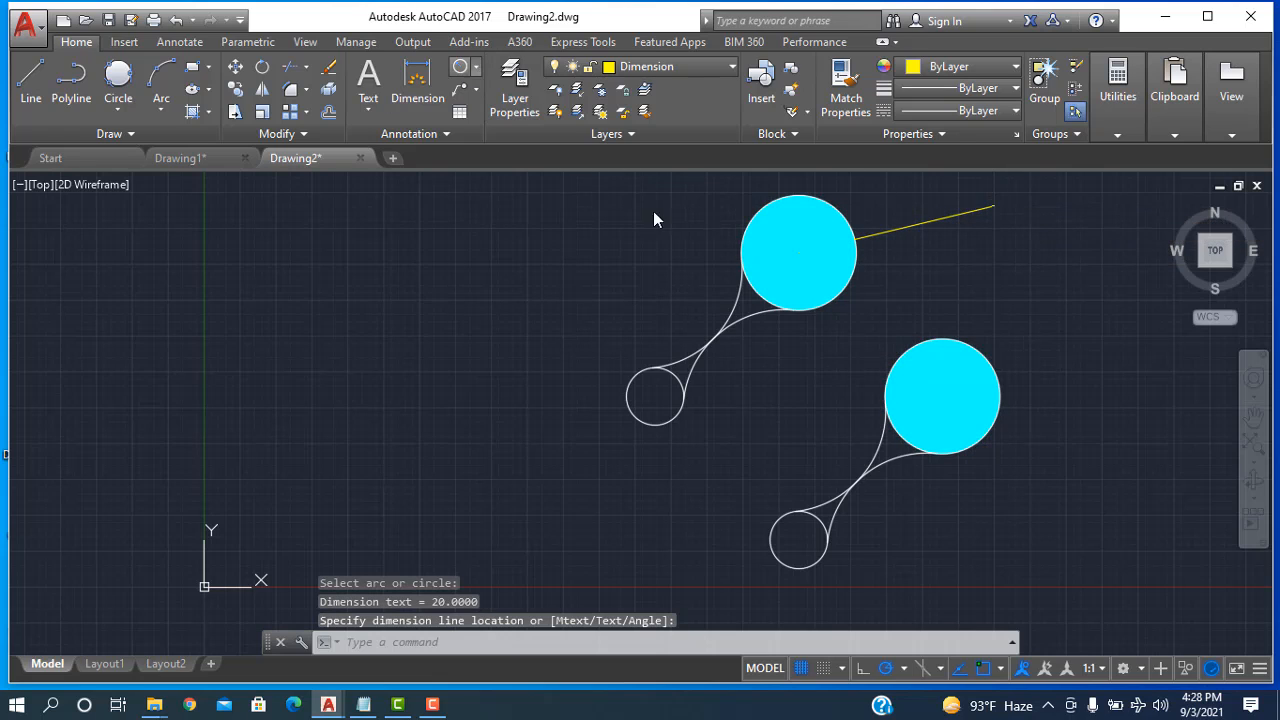
key("Return")
left_click(894, 366)
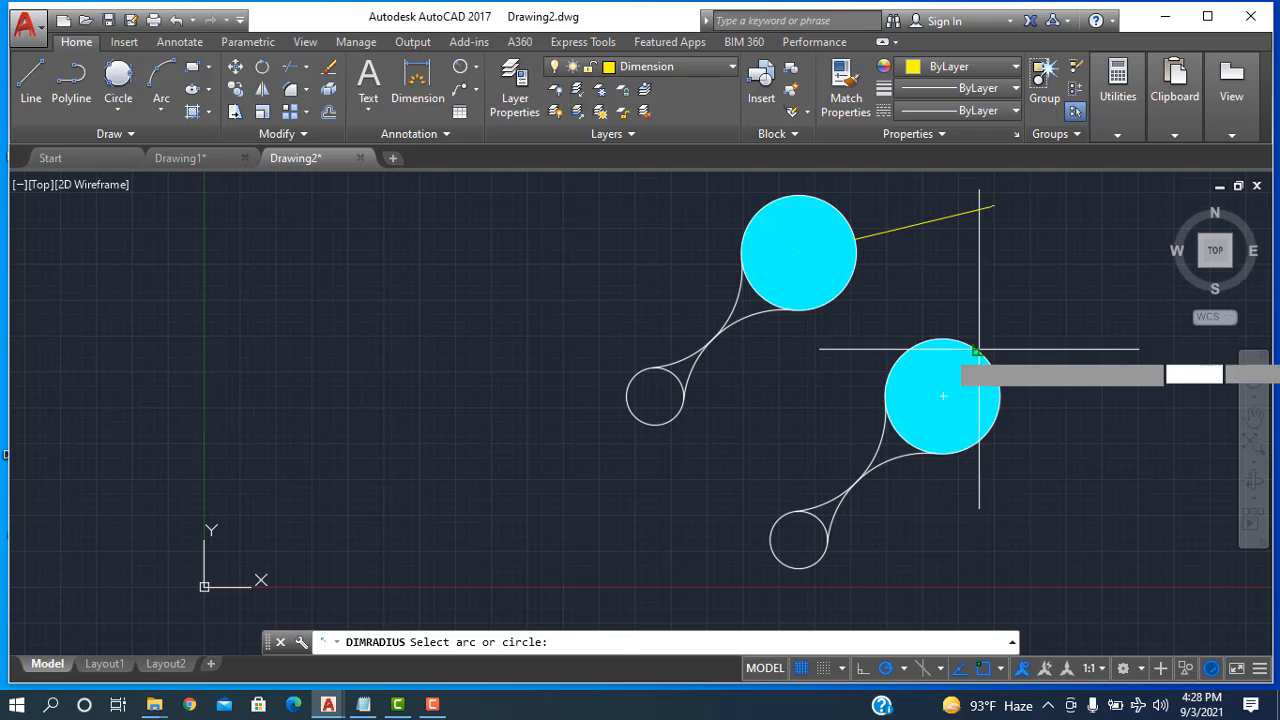
left_click(1019, 252)
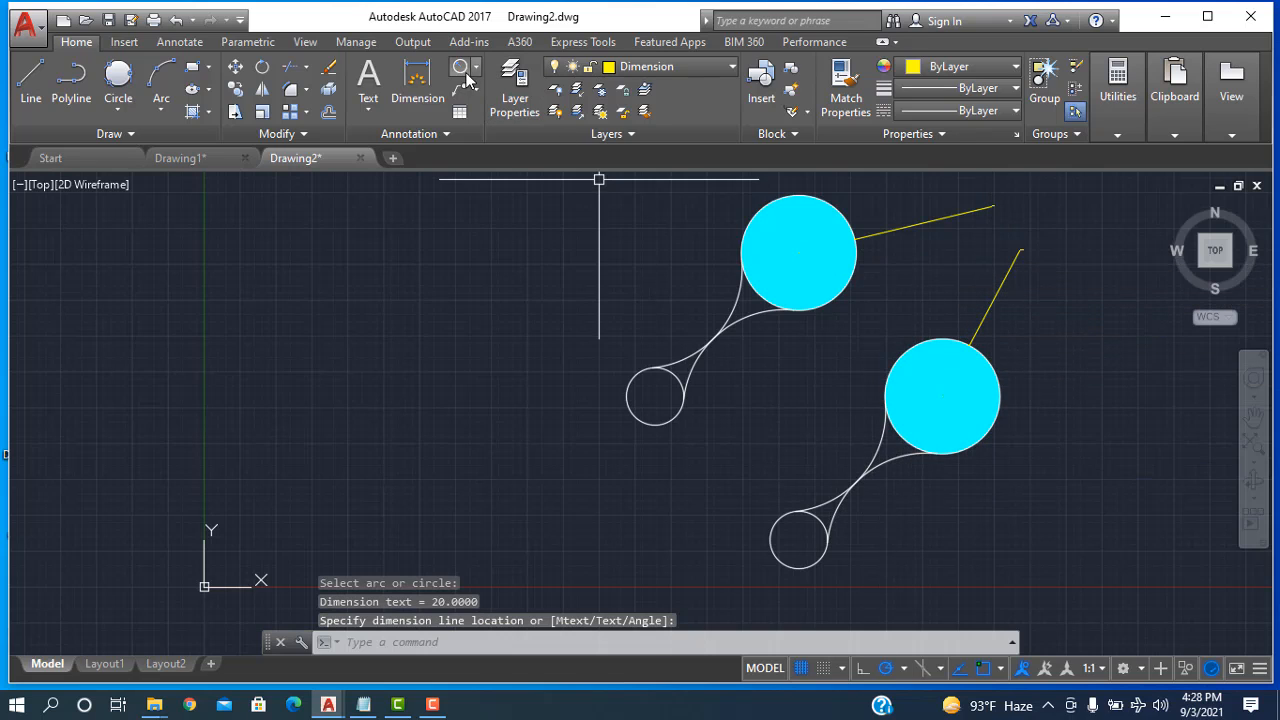
Add radius dimensions to the two 10" radius circles, one up and left of the lower circle, one below the upper circle.
key("Return")
left_click(771, 551)
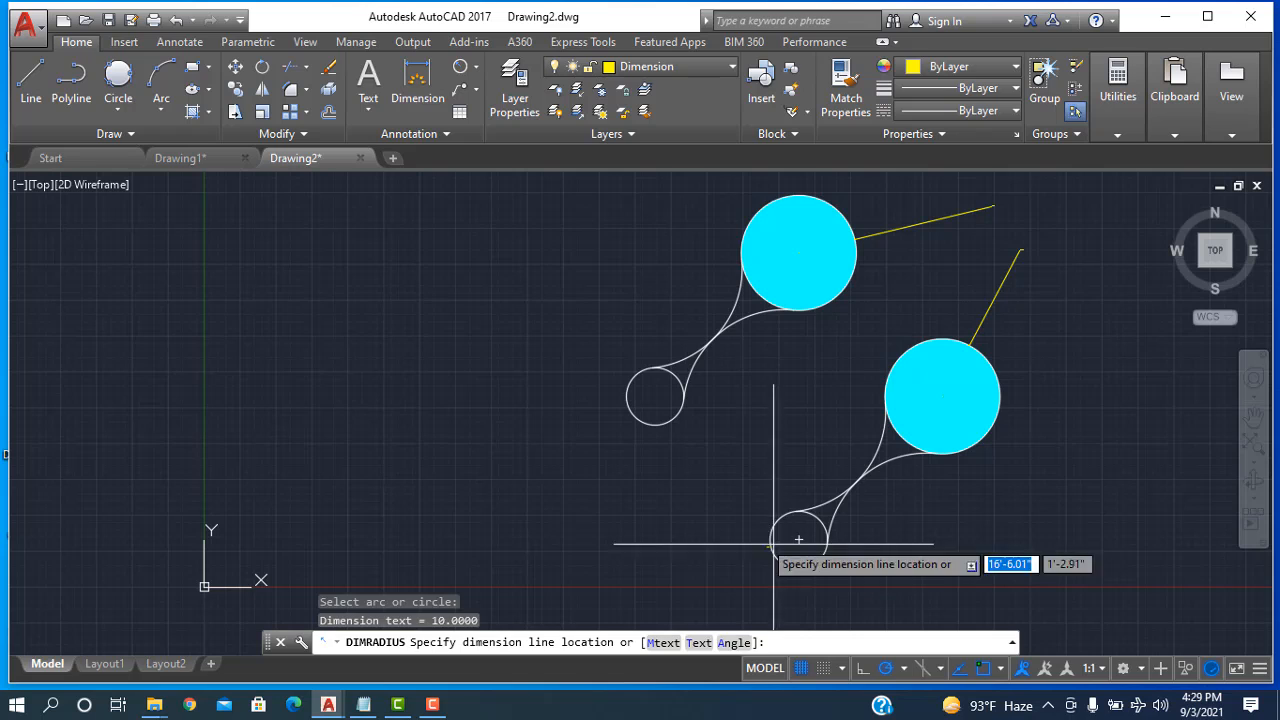
left_click(697, 494)
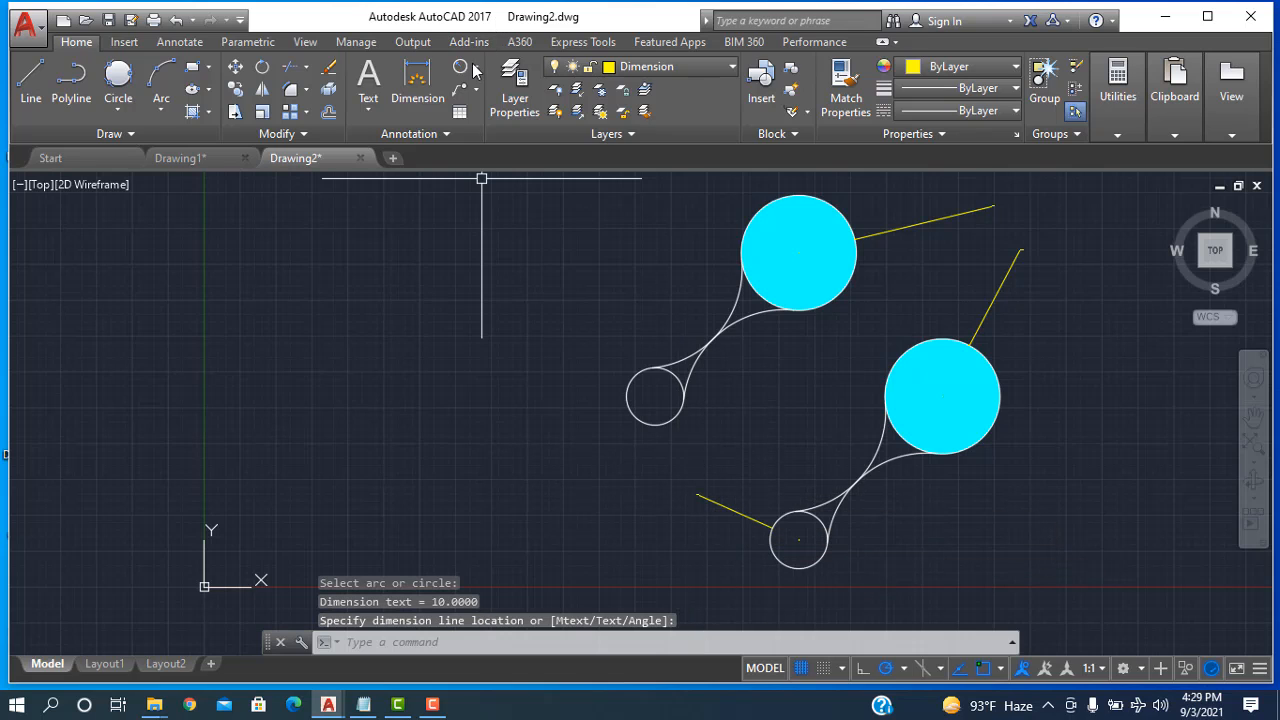
key("Return")
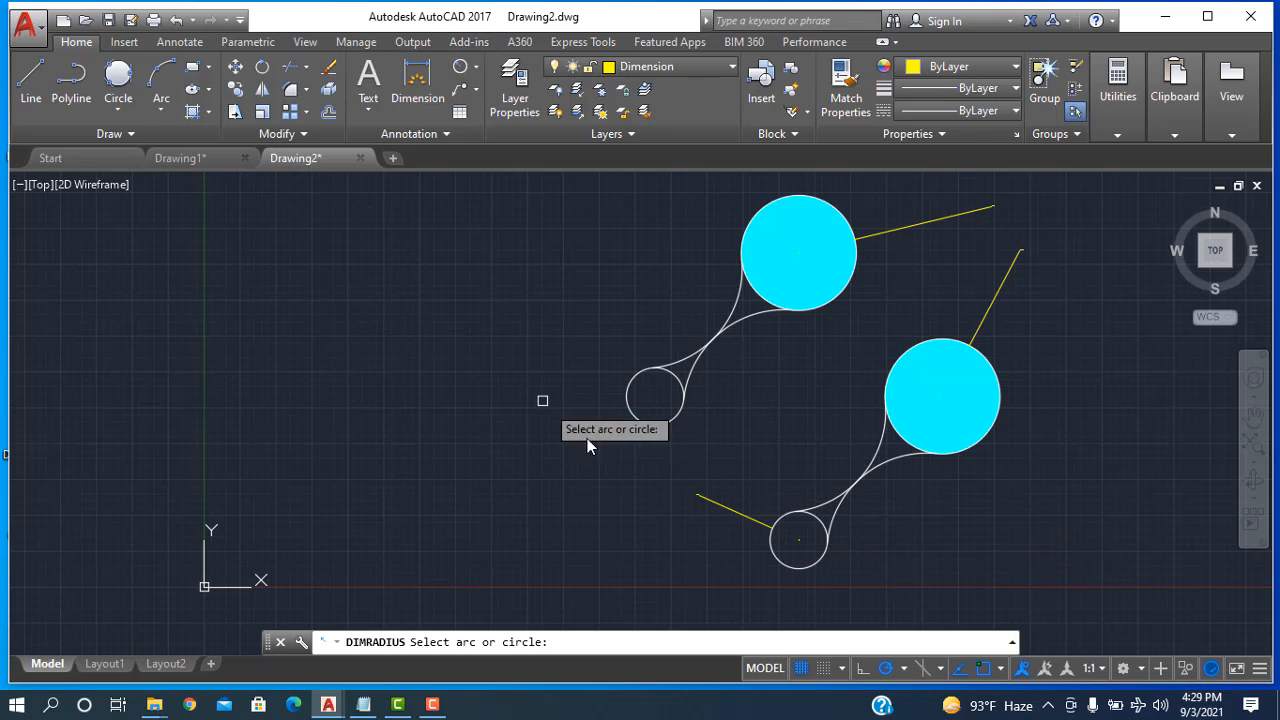
left_click(634, 416)
left_click(643, 487)
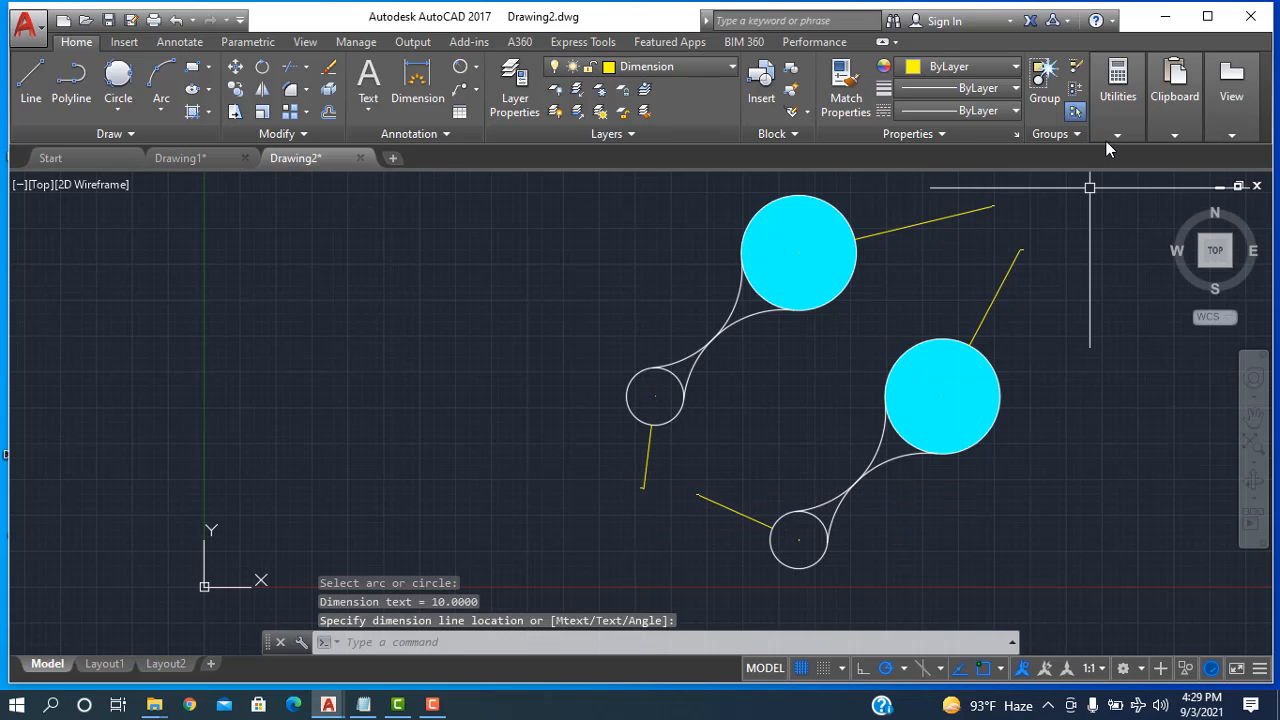
Modify the Standard dimension style's primary units to Engineering format with 0'-0.00" precision.
left_click(1117, 90)
scroll(986, 249, "up", 5)
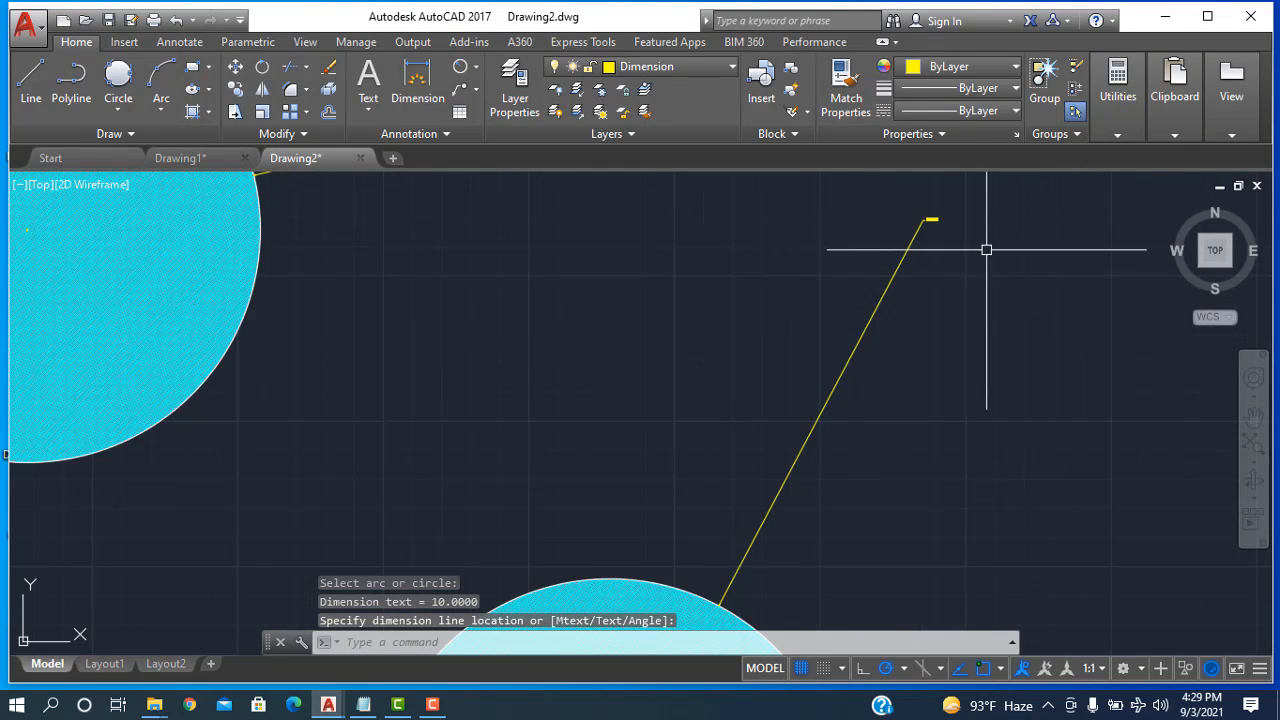
scroll(851, 213, "down", 5)
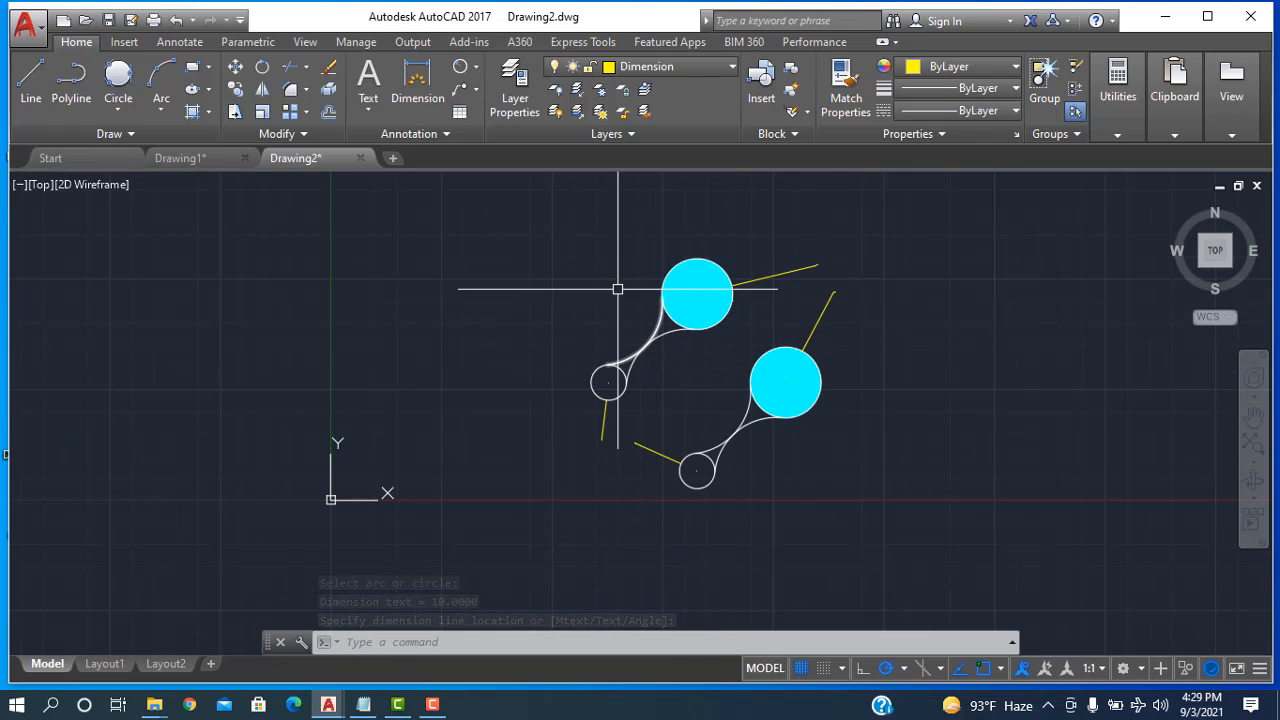
left_click(427, 136)
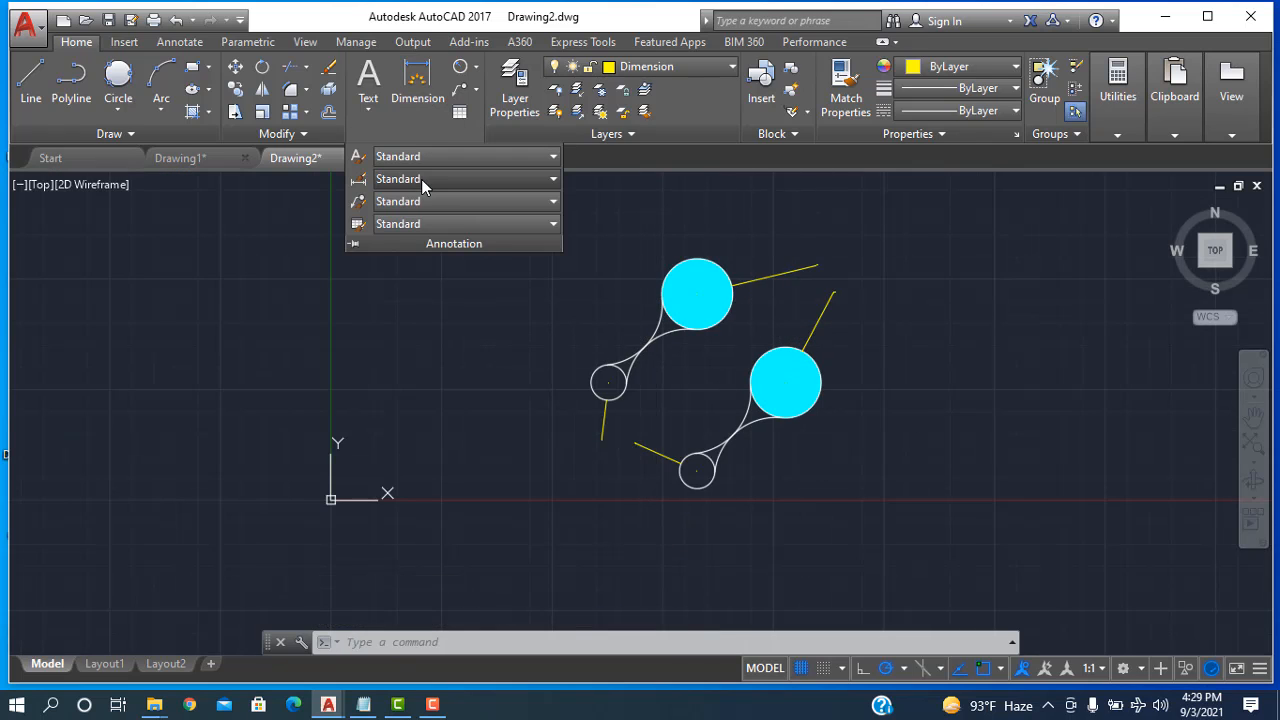
left_click(421, 179)
left_click(421, 292)
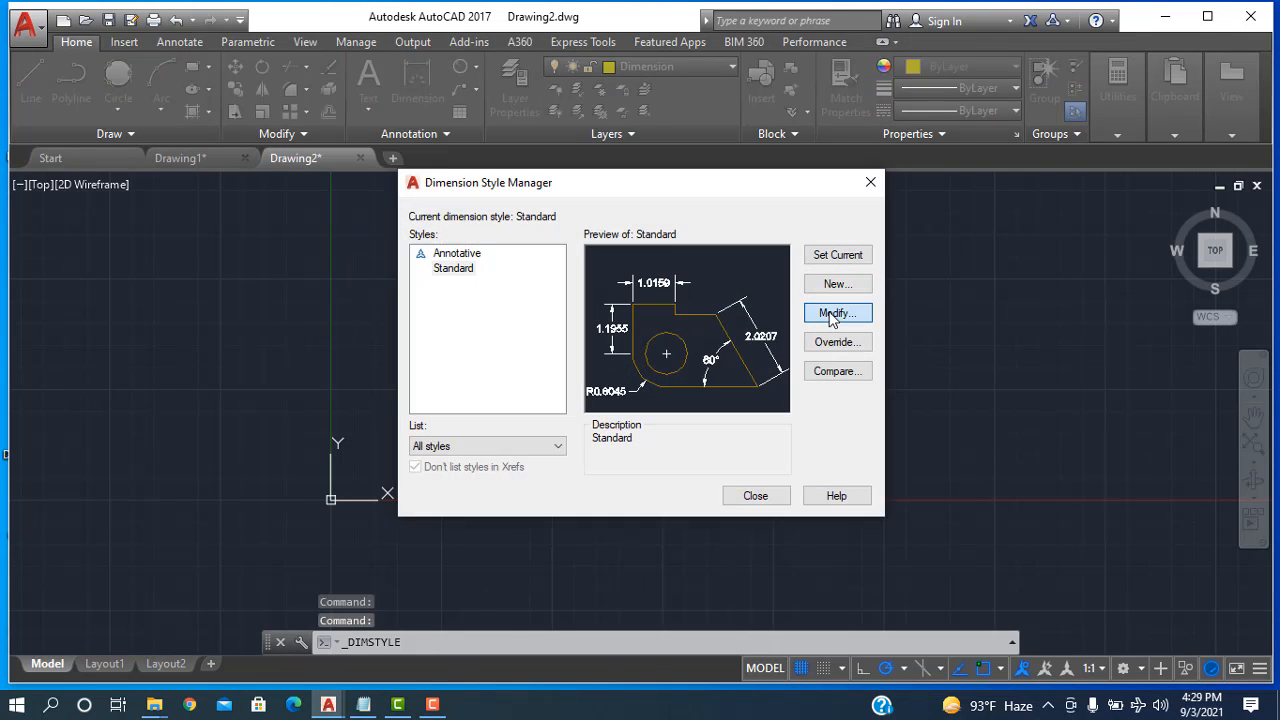
left_click(834, 313)
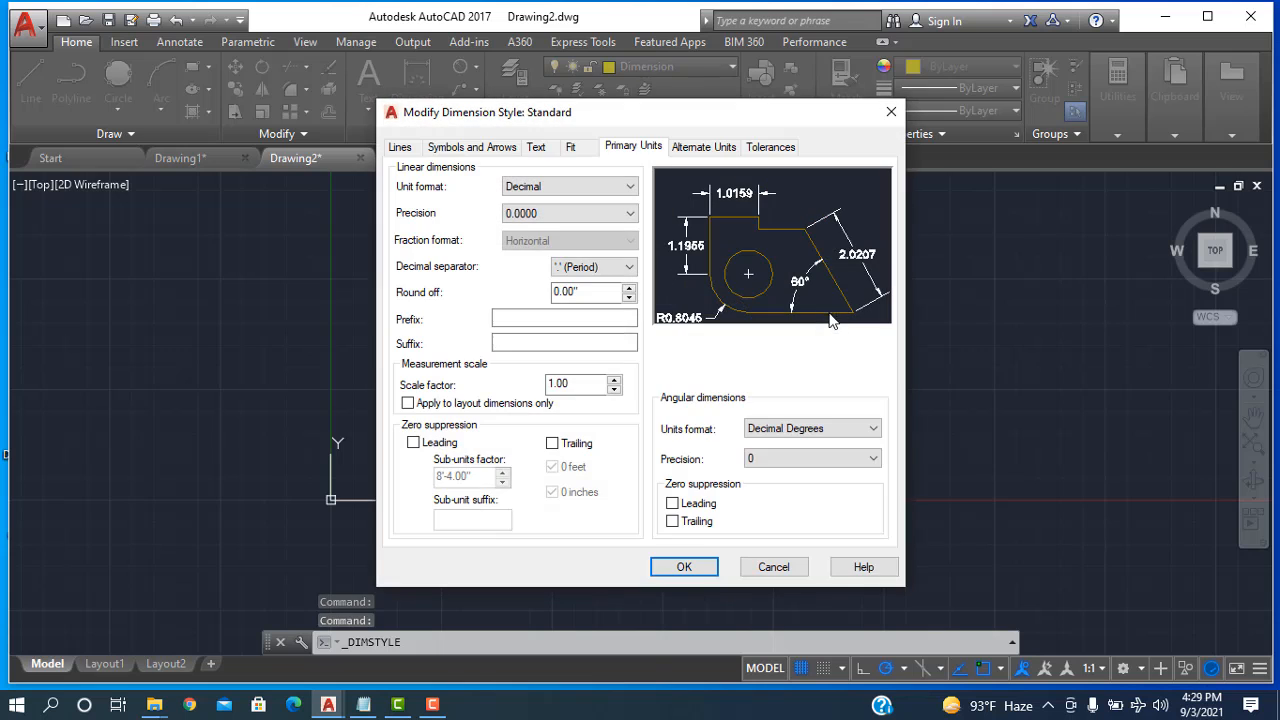
left_click(570, 190)
left_click(555, 221)
left_click(558, 214)
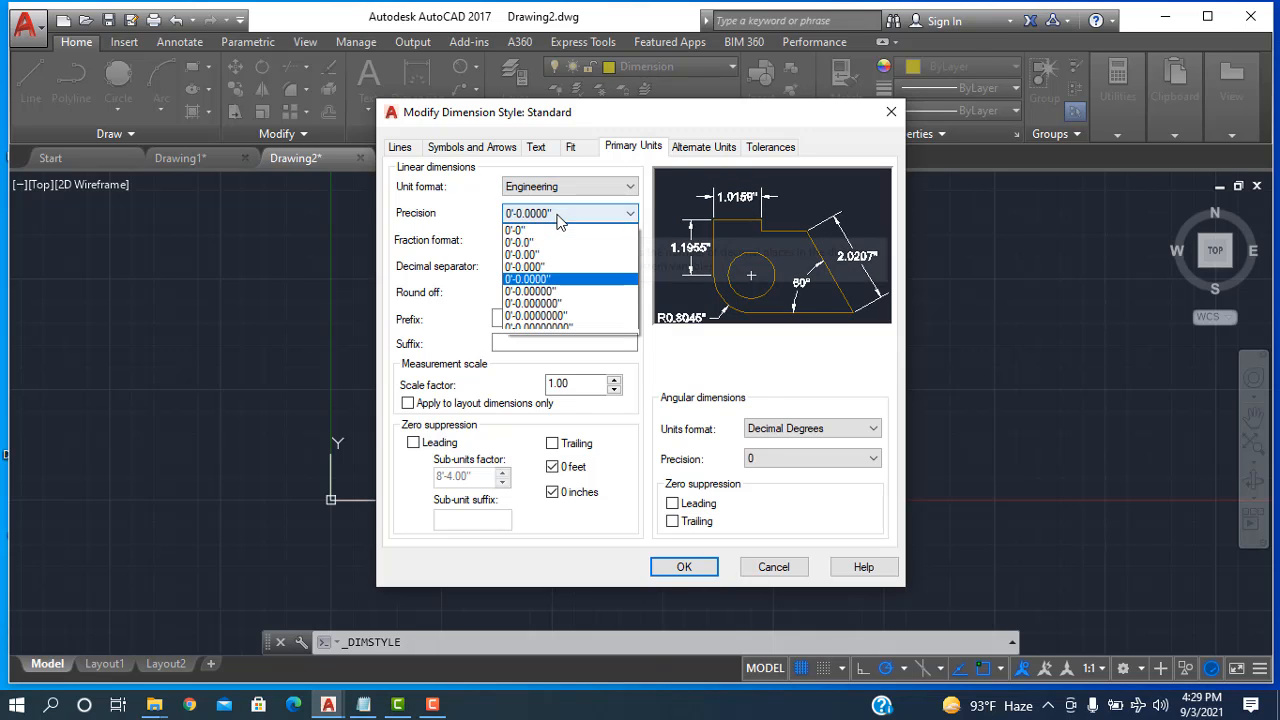
left_click(554, 254)
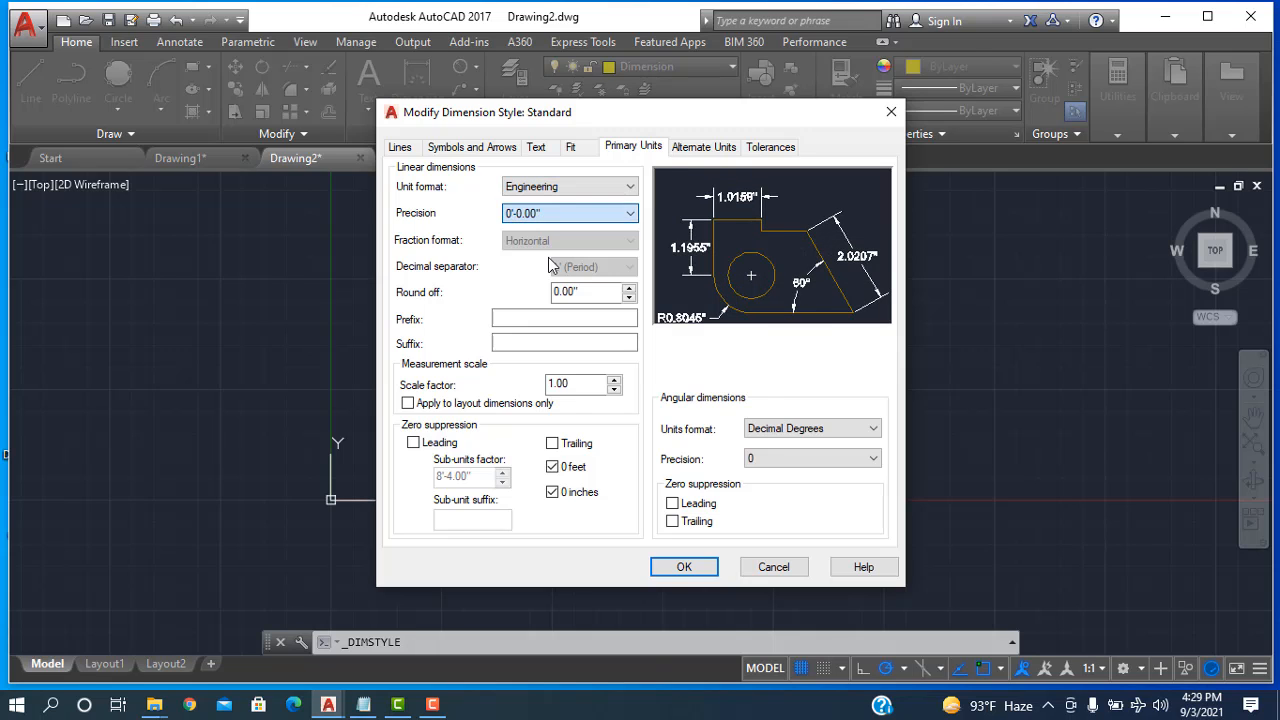
Set the text height of the Standard dimension style to 3.5.
left_click(535, 150)
left_click_drag(604, 290, 554, 286)
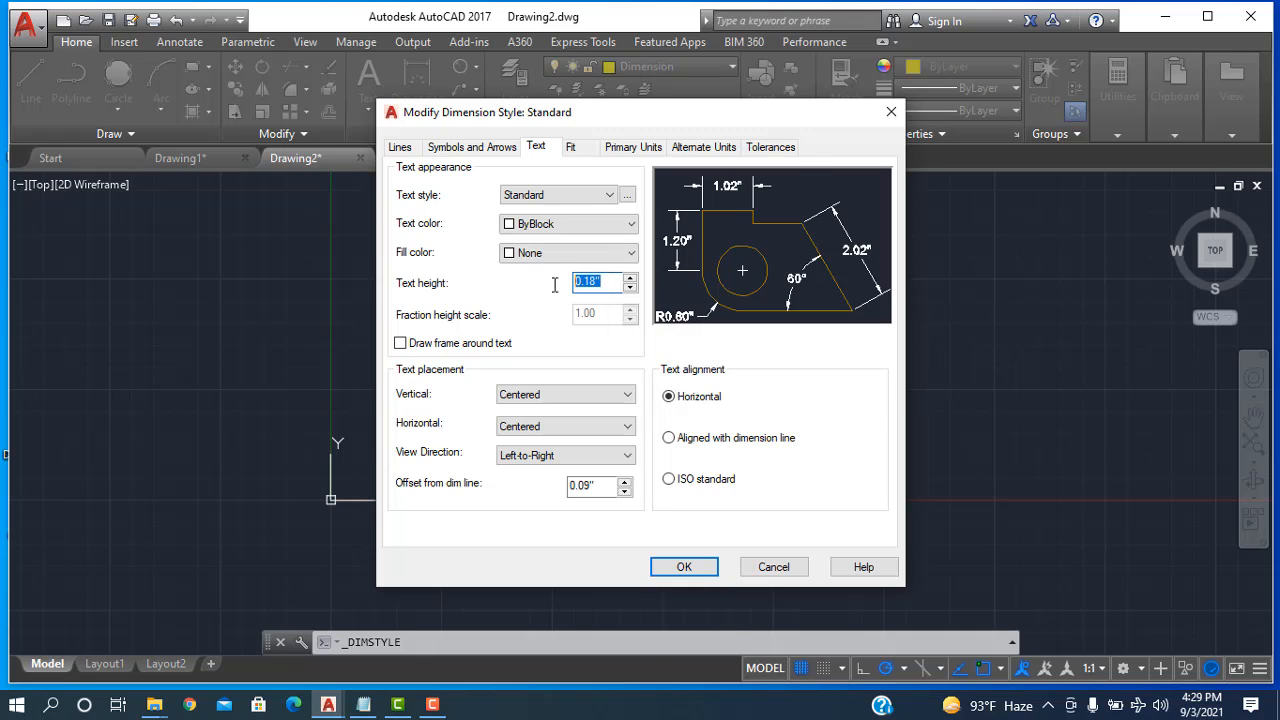
type("3.5")
Raise the arrow size of the Standard dimension style to 0.98", then apply the style changes and close the Dimension Style Manager.
left_click(466, 149)
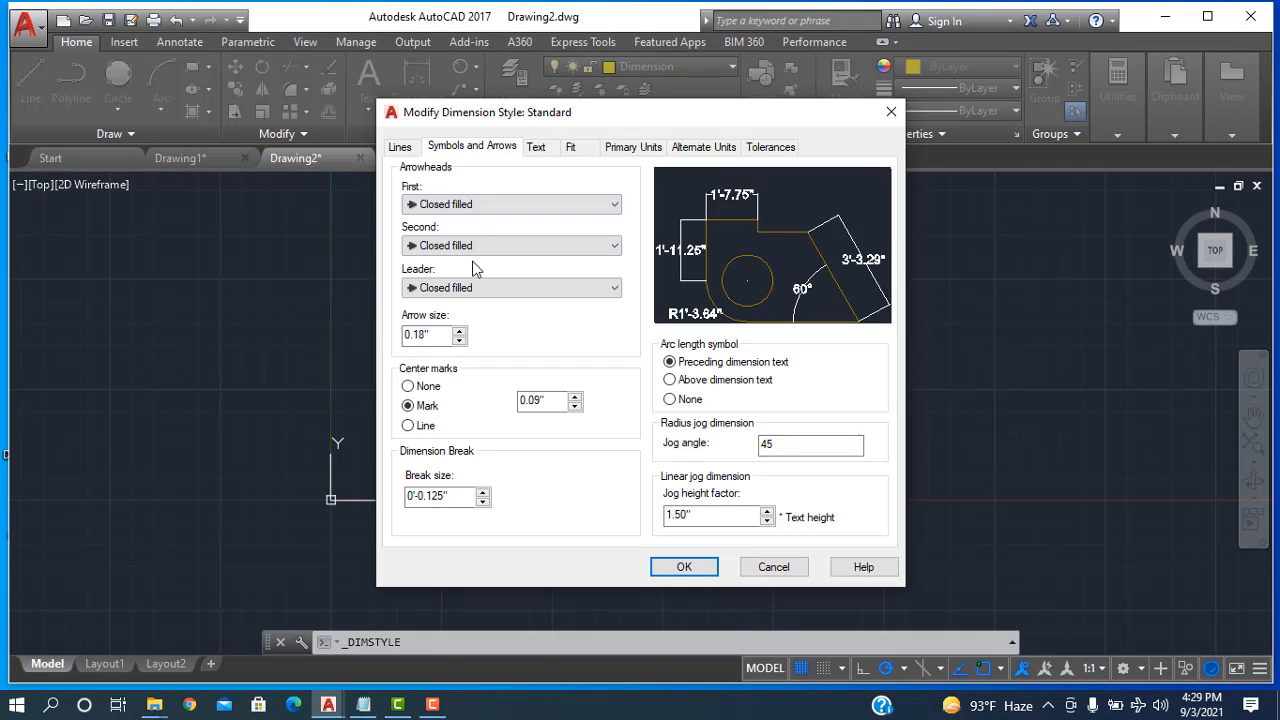
left_click(459, 333)
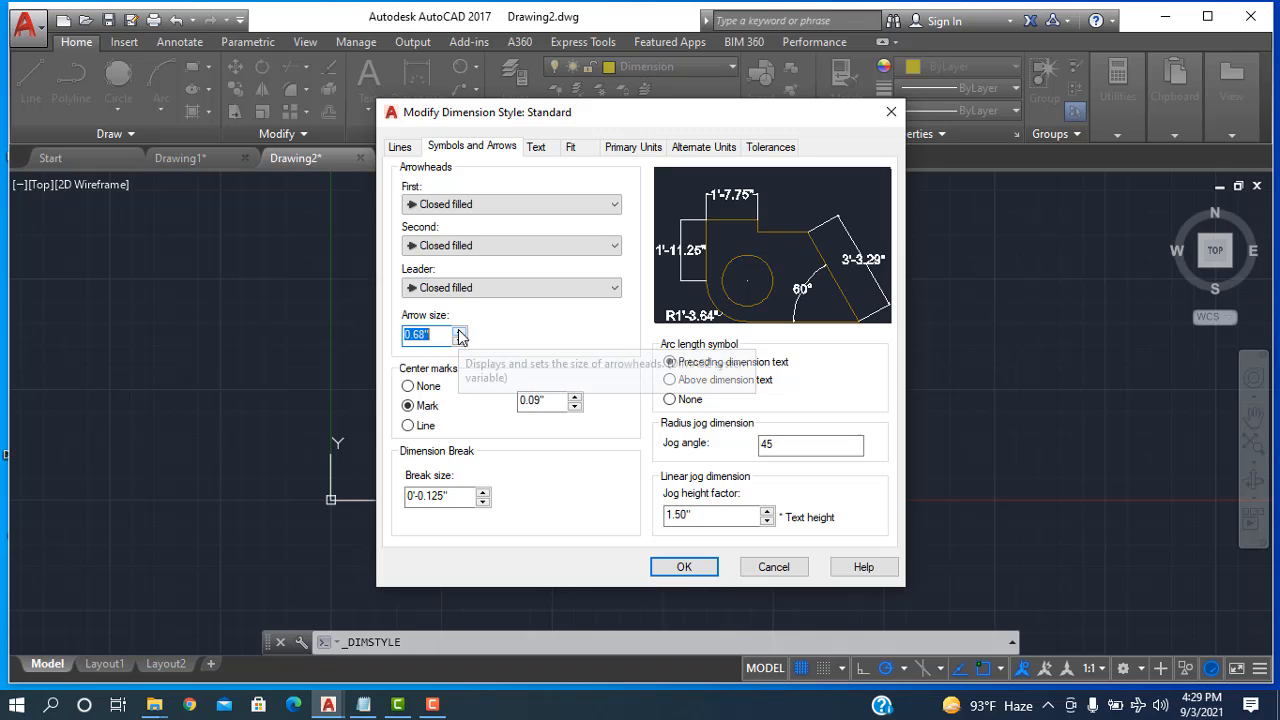
left_click(459, 333)
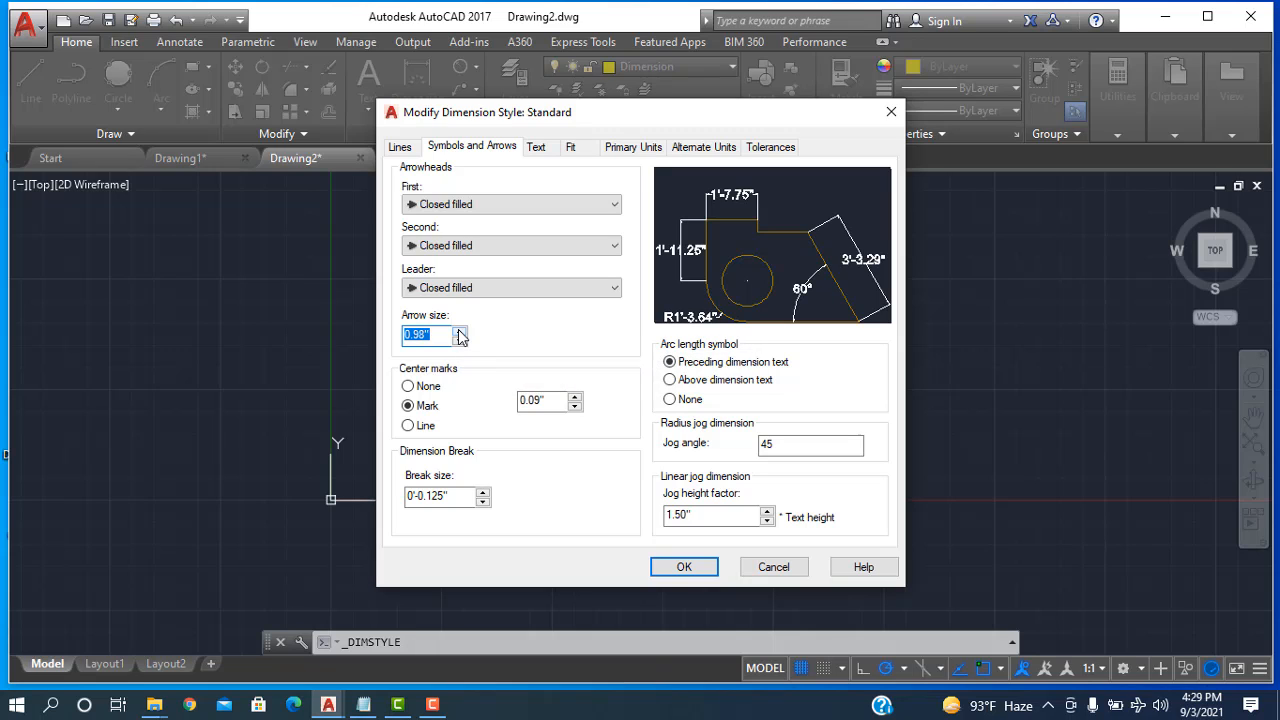
left_click(684, 567)
left_click(756, 496)
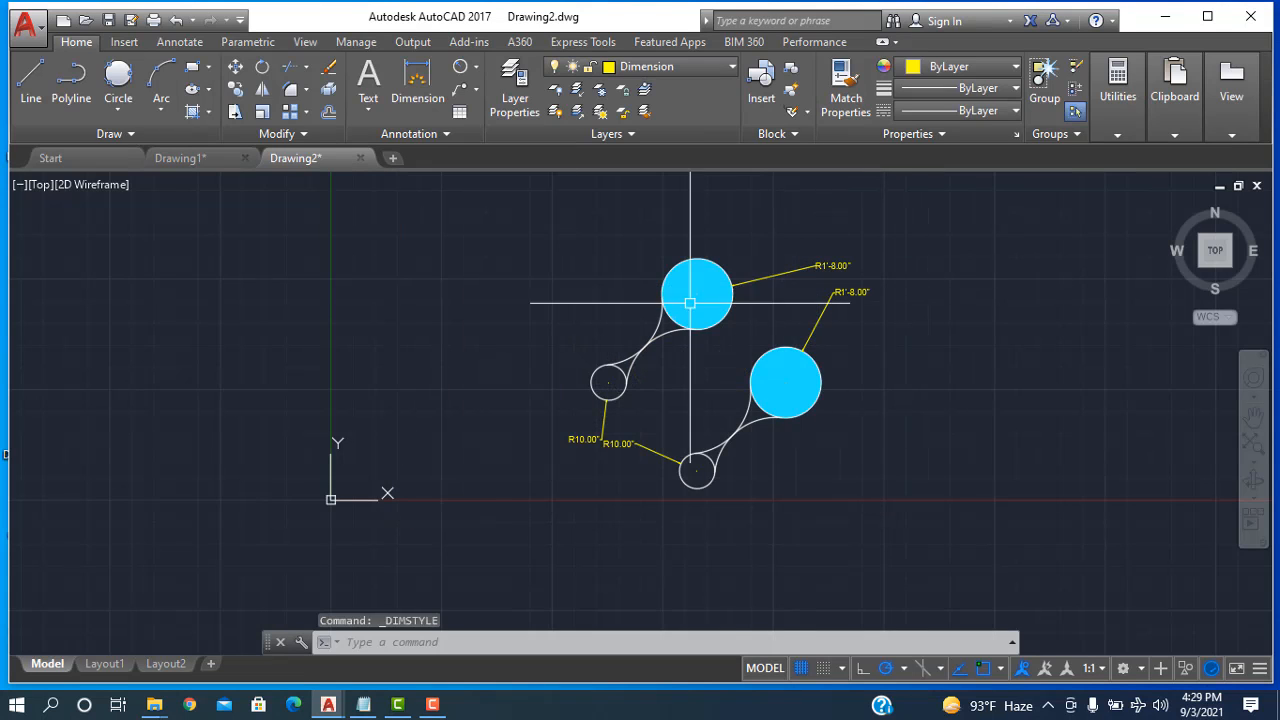
Stretch the lower 10" circle's radius dimension text down, clear of the neighboring radius dimension, and deselect it.
scroll(572, 457, "up", 5)
left_click(674, 414)
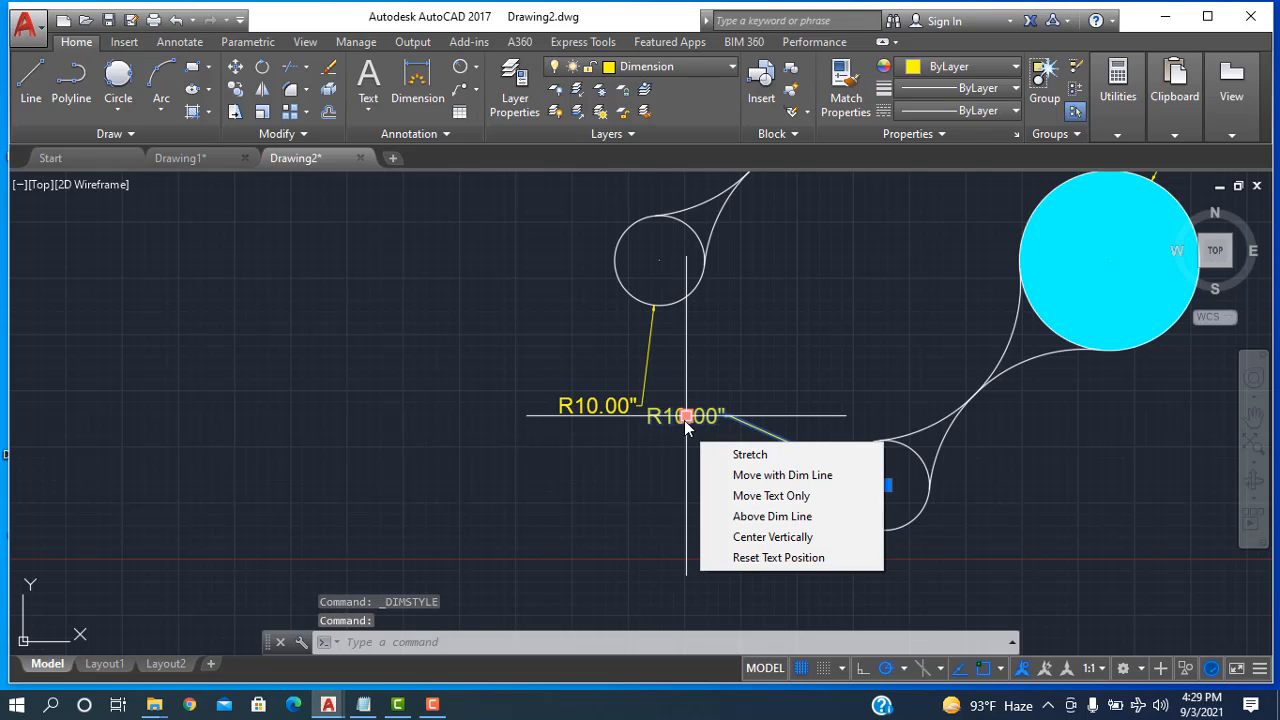
left_click(686, 417)
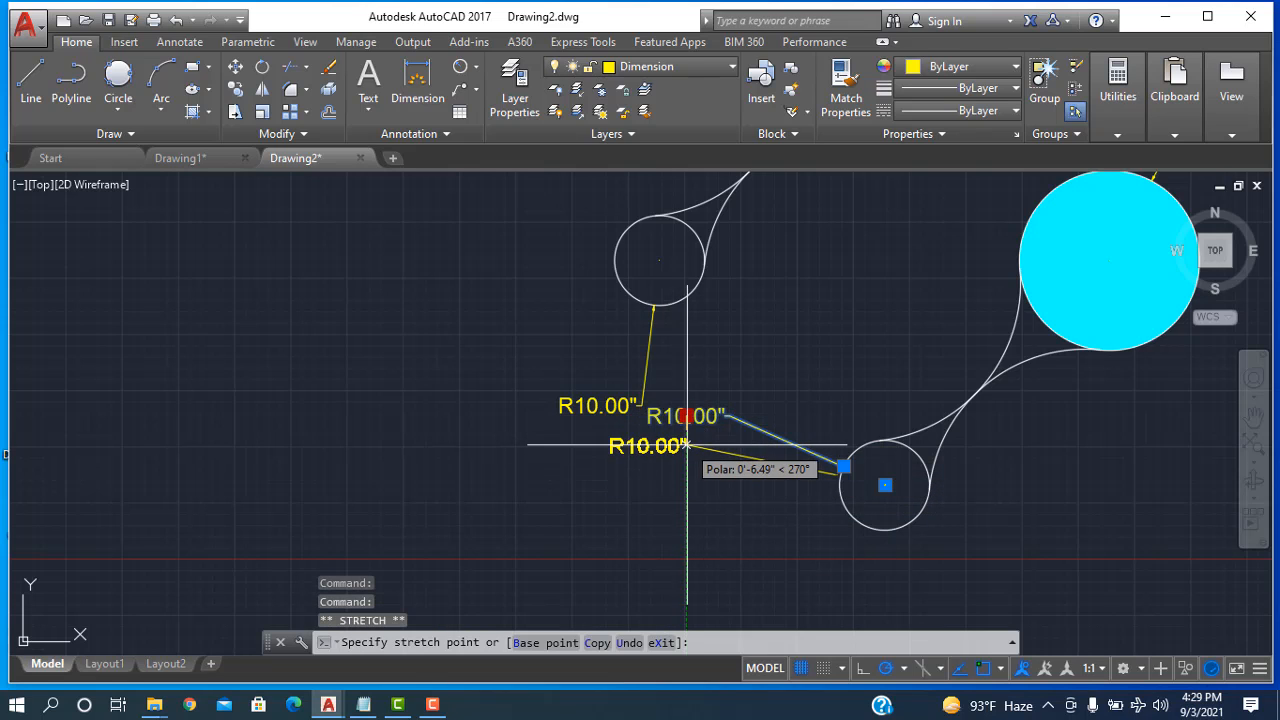
left_click(721, 458)
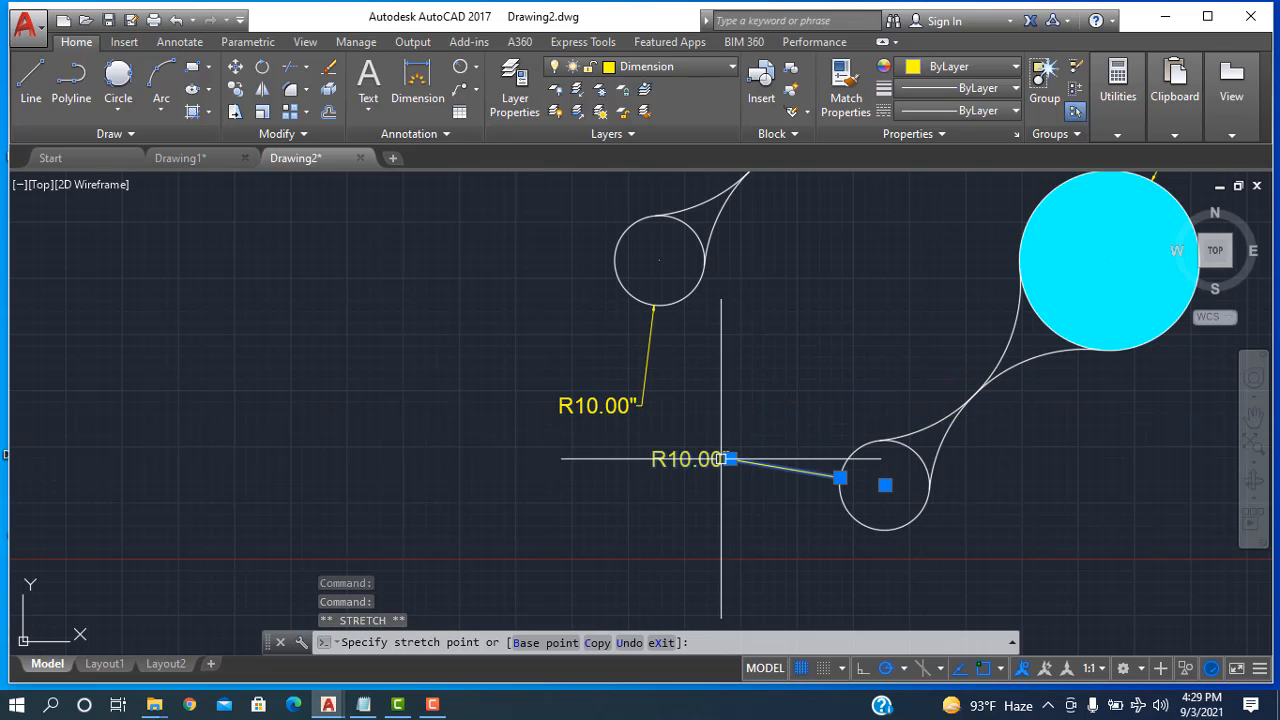
left_click(803, 345)
key("Escape")
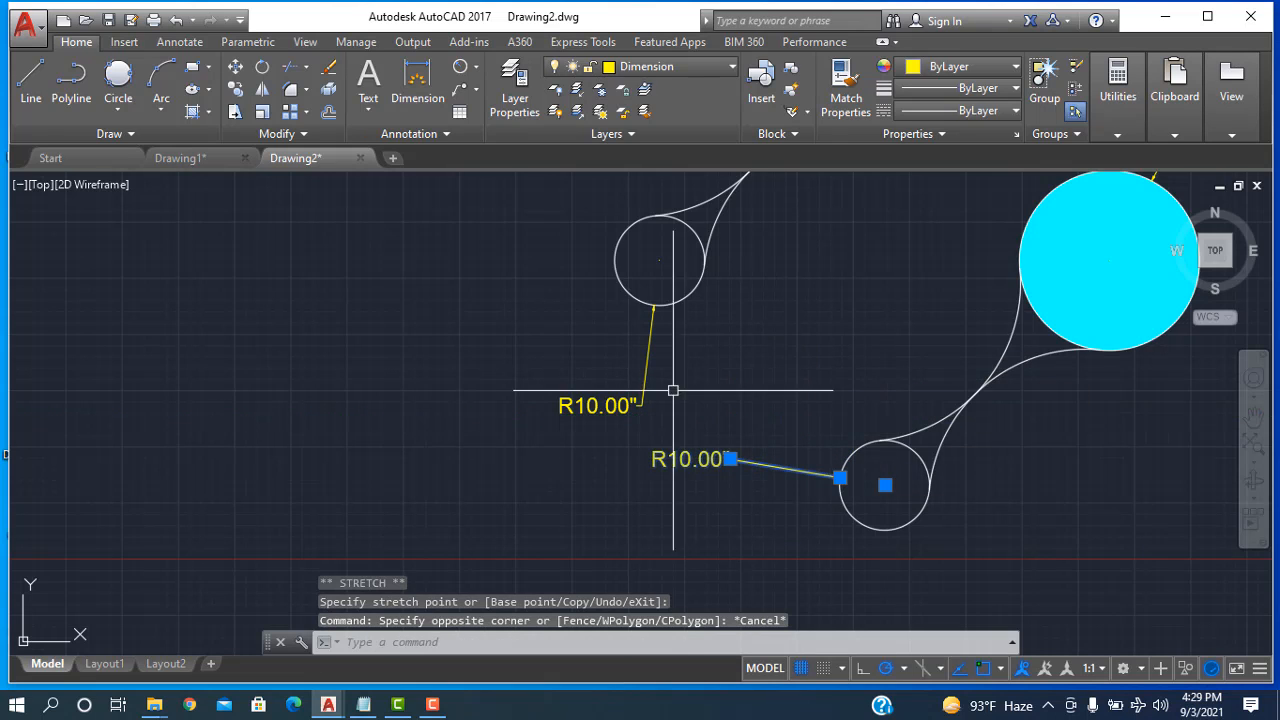
key("Escape")
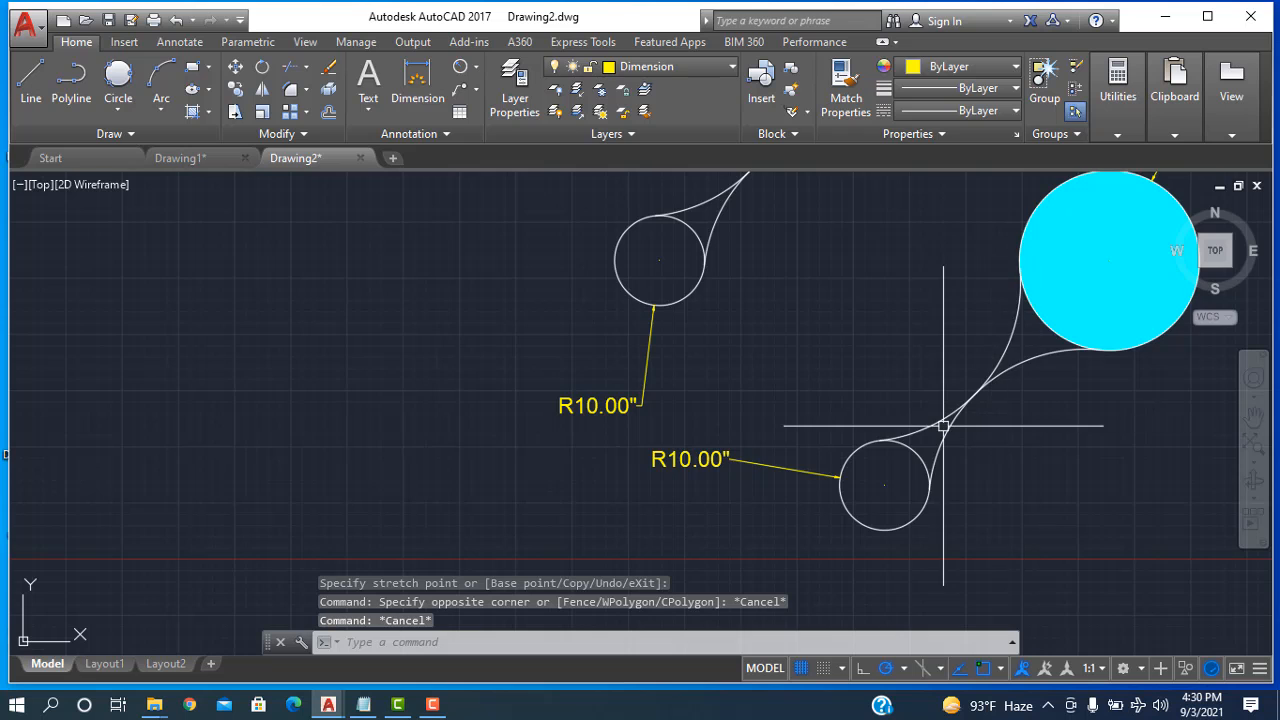
scroll(943, 426, "up", 2)
scroll(943, 423, "down", 5)
scroll(1001, 401, "up", 2)
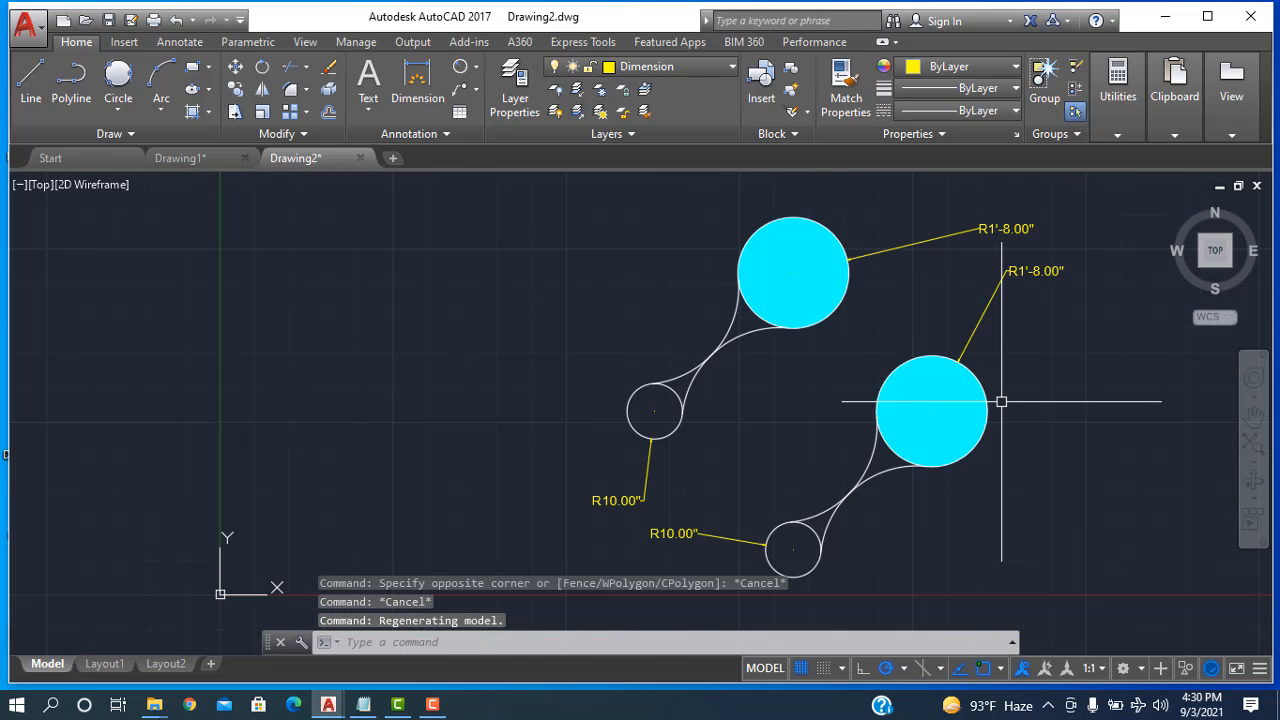
scroll(1020, 367, "up", 2)
scroll(1020, 369, "down", 2)
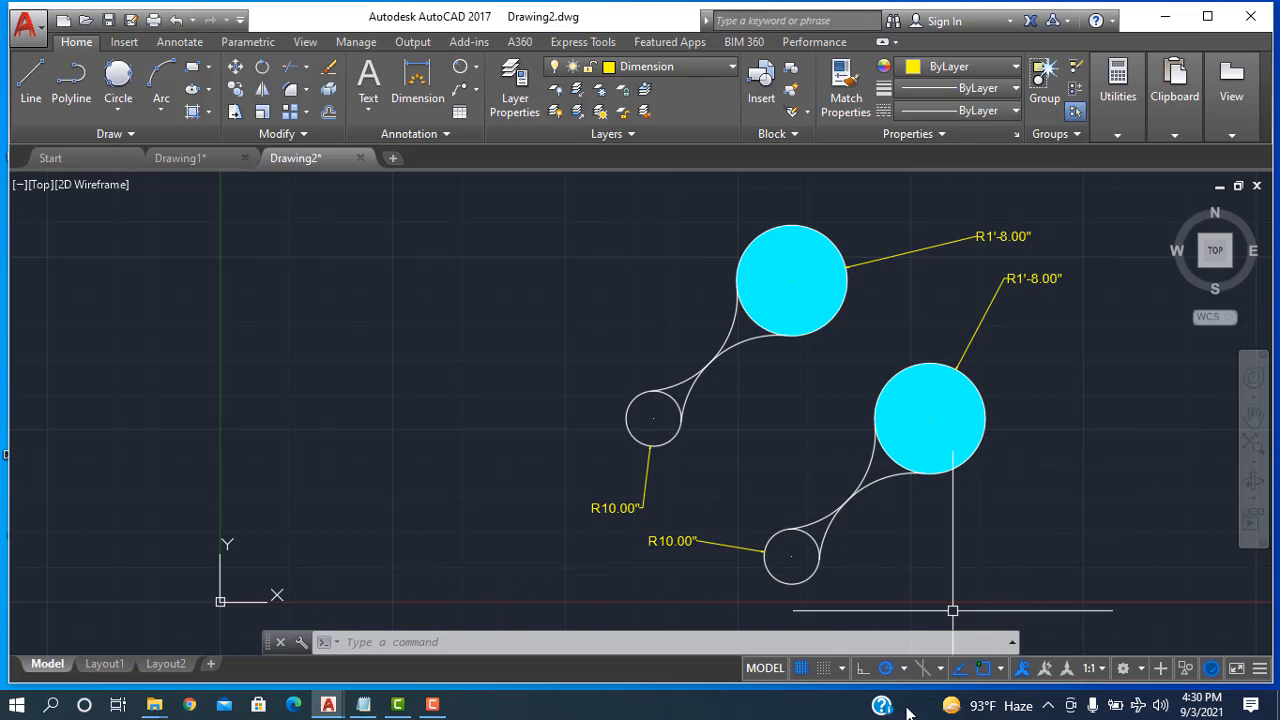
left_click(434, 705)
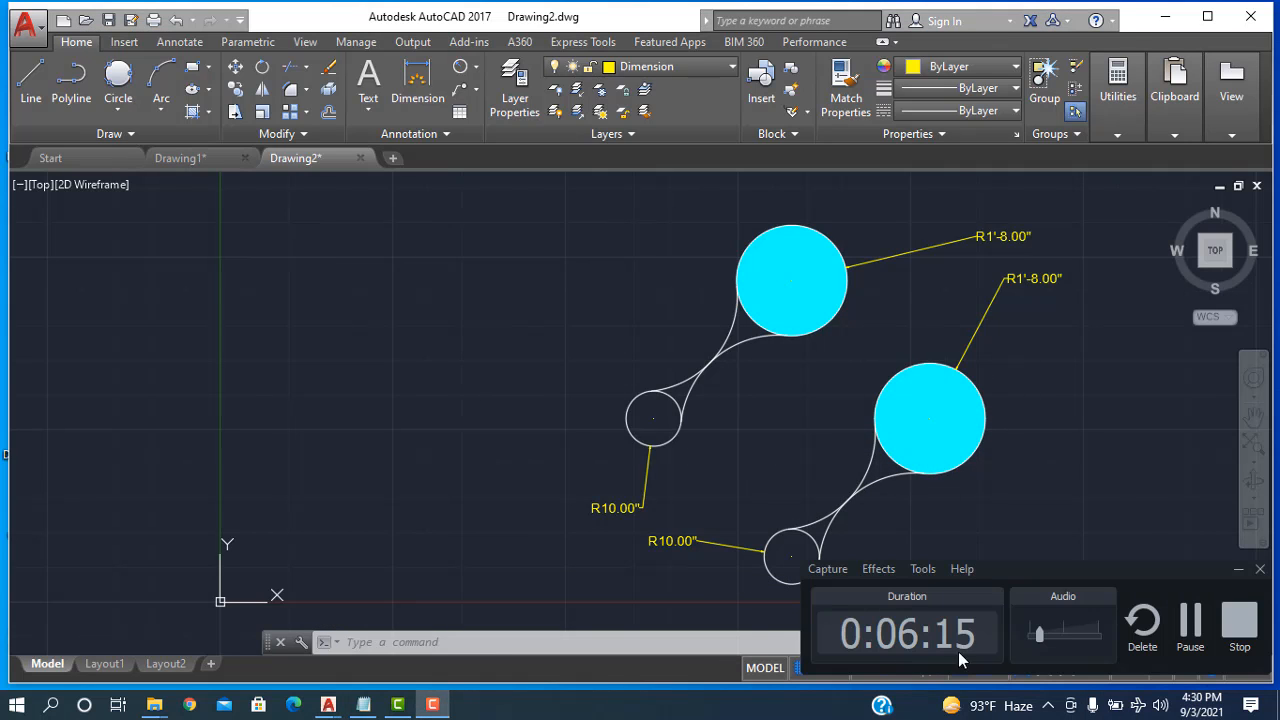